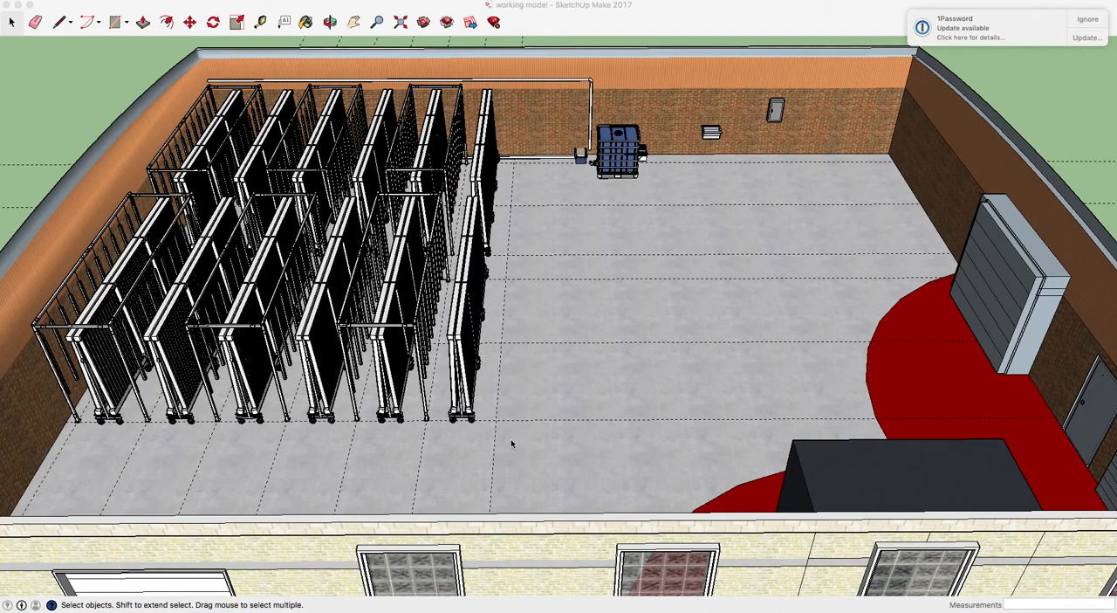
# Delete all the rack groups standing on the building floor, together with the leftover 9' 3" dimension
pyautogui.click(458, 373)
pyautogui.click(457, 374)
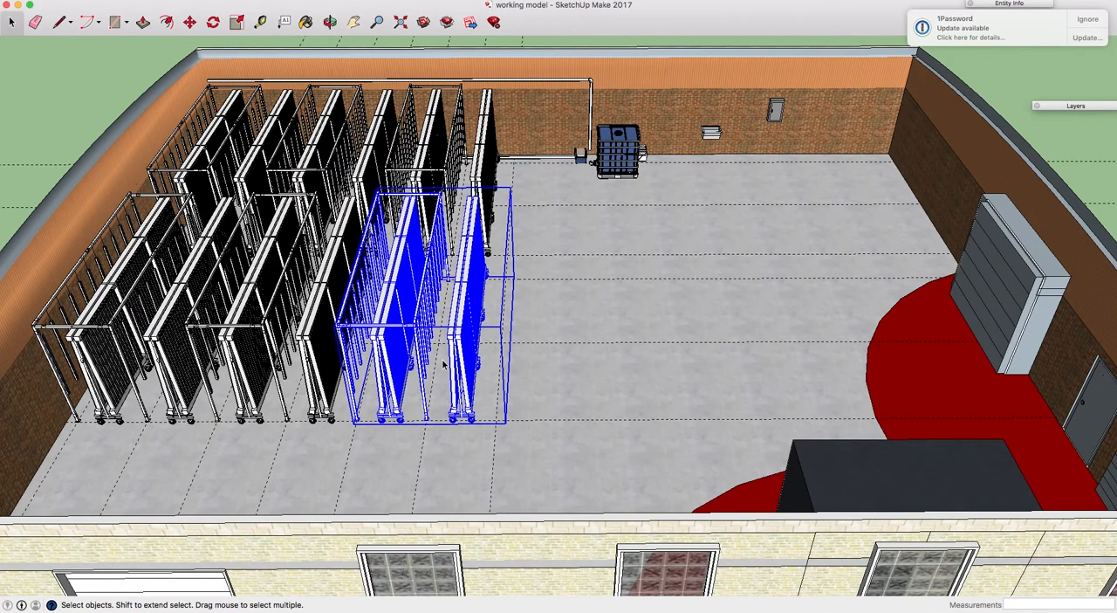
pyautogui.keyDown('shift'); pyautogui.click(486, 181); pyautogui.keyUp('shift')
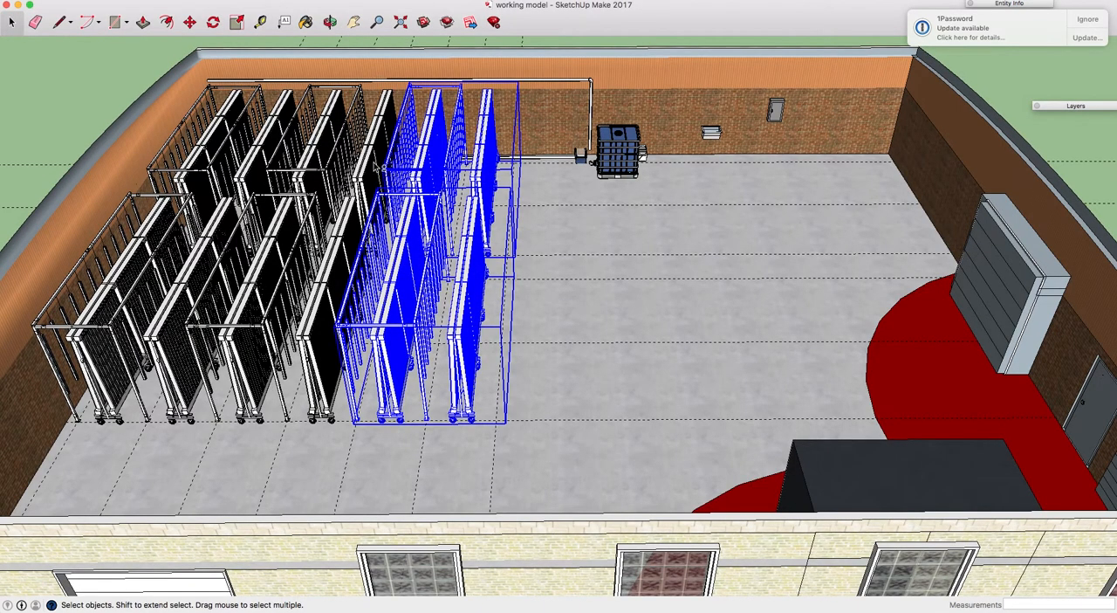
pyautogui.keyDown('shift'); pyautogui.click(377, 171); pyautogui.keyUp('shift')
pyautogui.keyDown('shift'); pyautogui.click(262, 205); pyautogui.keyUp('shift')
pyautogui.keyDown('shift'); pyautogui.click(249, 174); pyautogui.keyUp('shift')
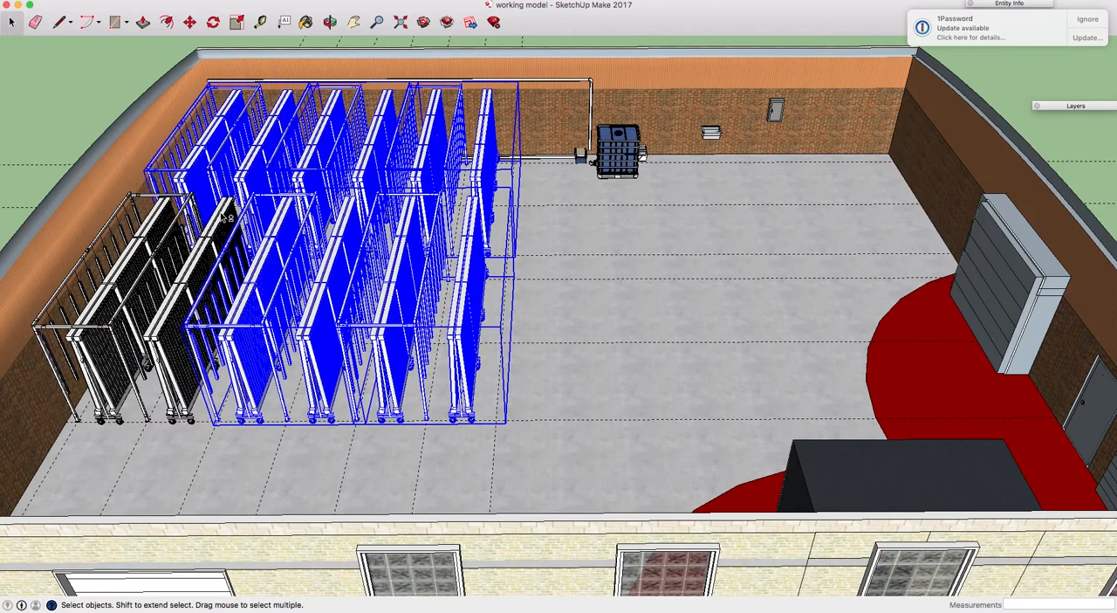
pyautogui.keyDown('shift'); pyautogui.click(225, 214); pyautogui.keyUp('shift')
pyautogui.press('Delete')
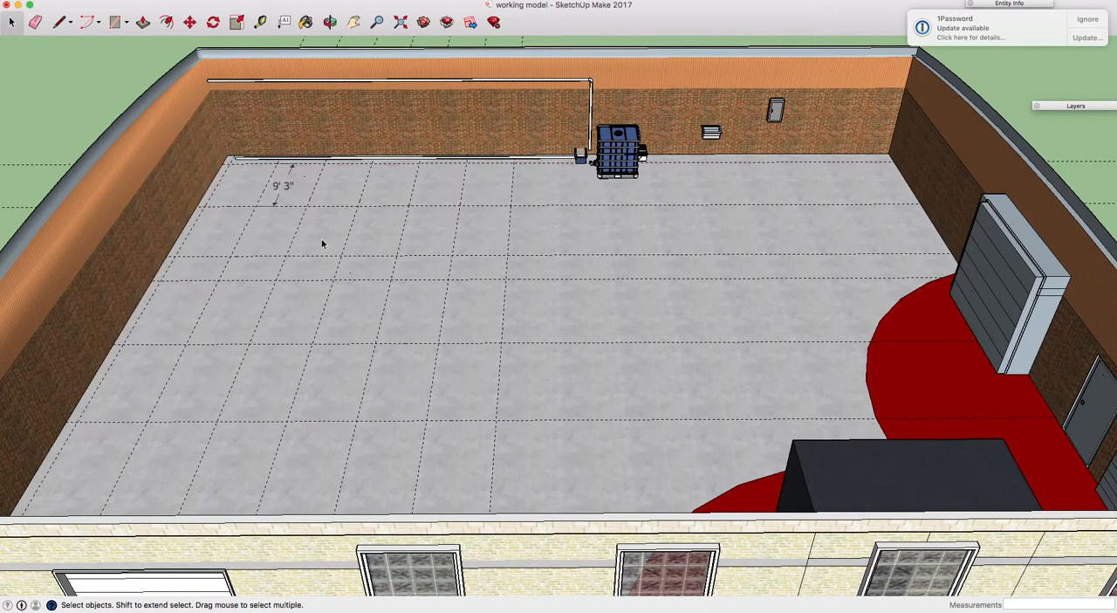
pyautogui.press('Delete')
# Delete all existing guides from the model and hide the Plumbing layer
pyautogui.click(126, 3)
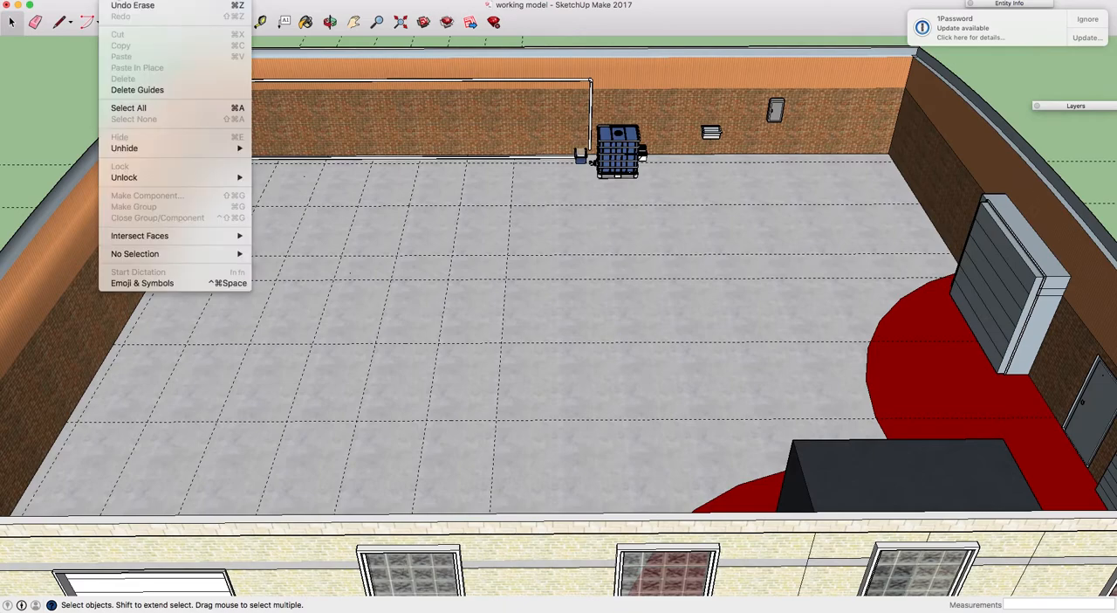
pyautogui.click(137, 89)
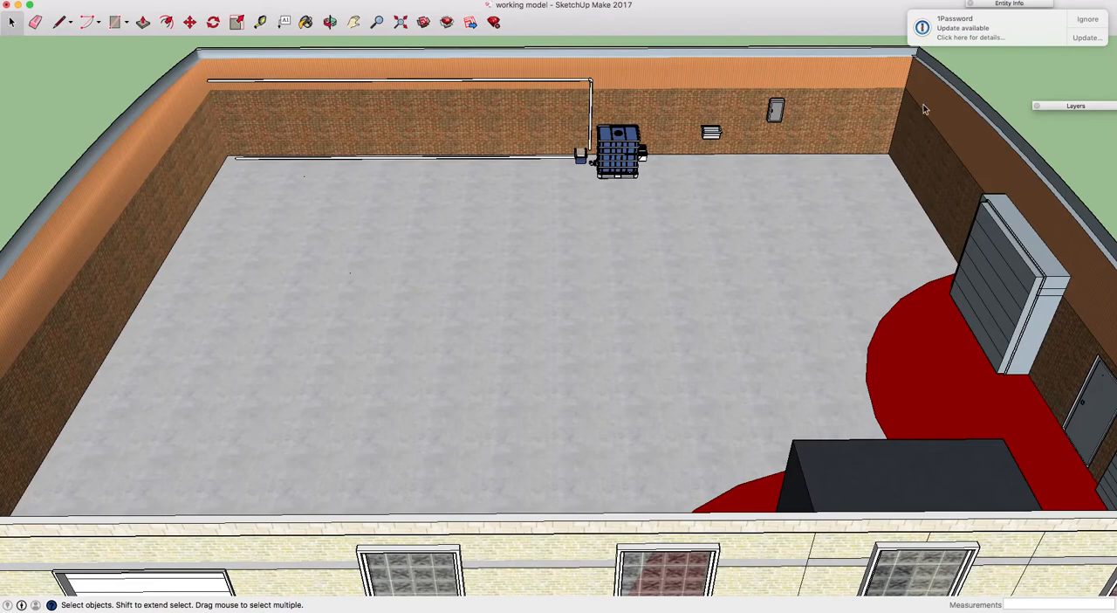
pyautogui.click(1067, 106)
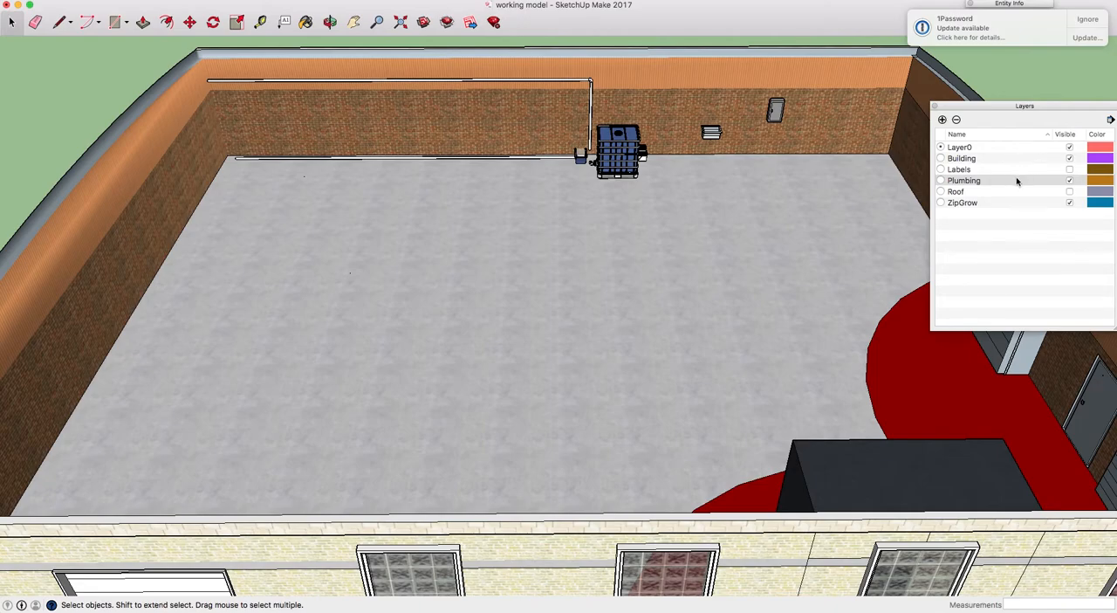
pyautogui.click(1070, 181)
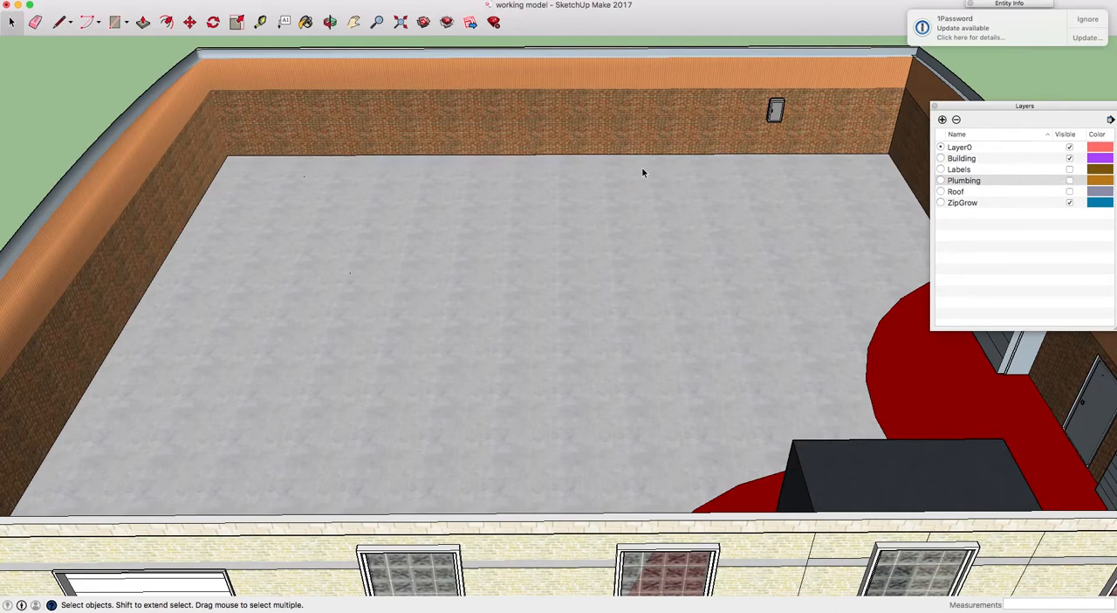
pyautogui.moveTo(285, 176); pyautogui.dragTo(393, 286)
# Place floor guides 2' in from the back wall and 10" in from the left wall with the Tape Measure tool
pyautogui.click(262, 23)
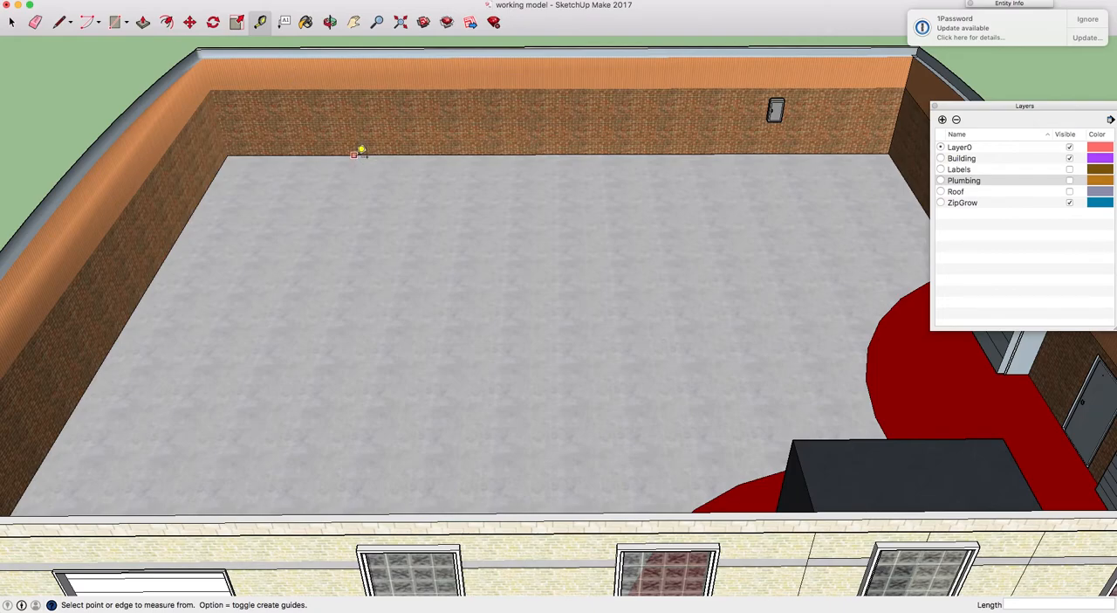
pyautogui.click(282, 158)
pyautogui.write('2')
pyautogui.press('Return')
pyautogui.click(216, 191)
pyautogui.write('10"')
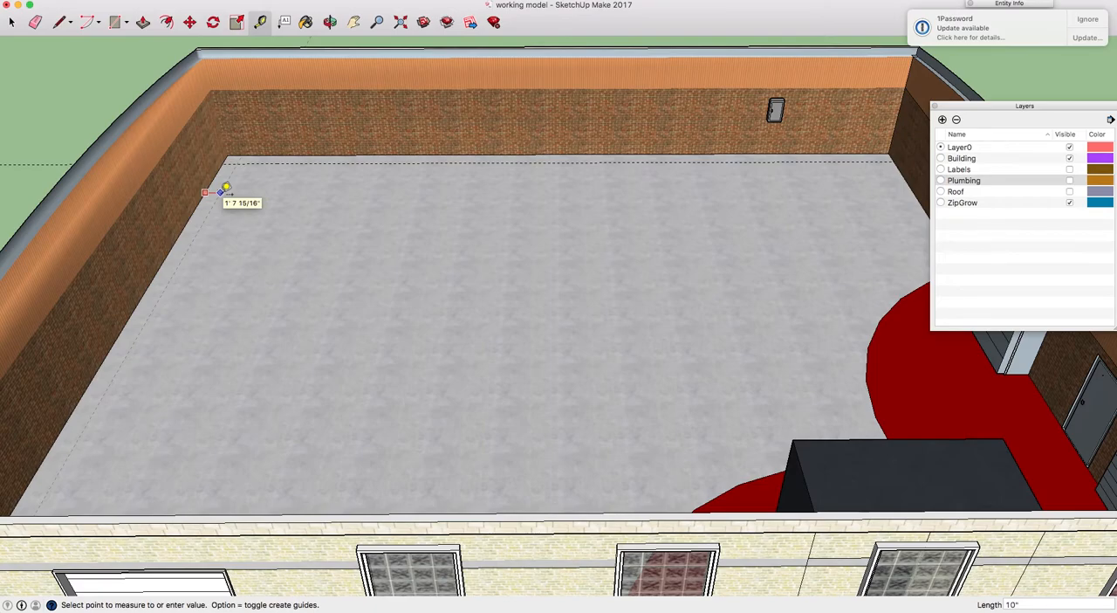
pyautogui.press('Return')
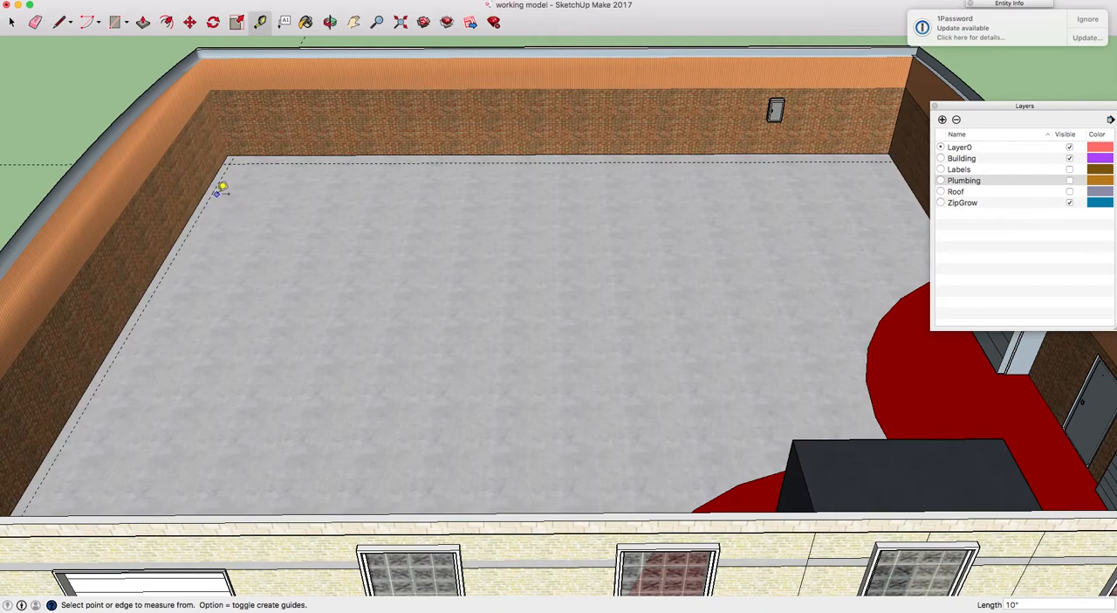
# Add three parallel guides at 5'4" spacing across the floor, starting from the 10" guide beside the left wall
pyautogui.click(215, 192)
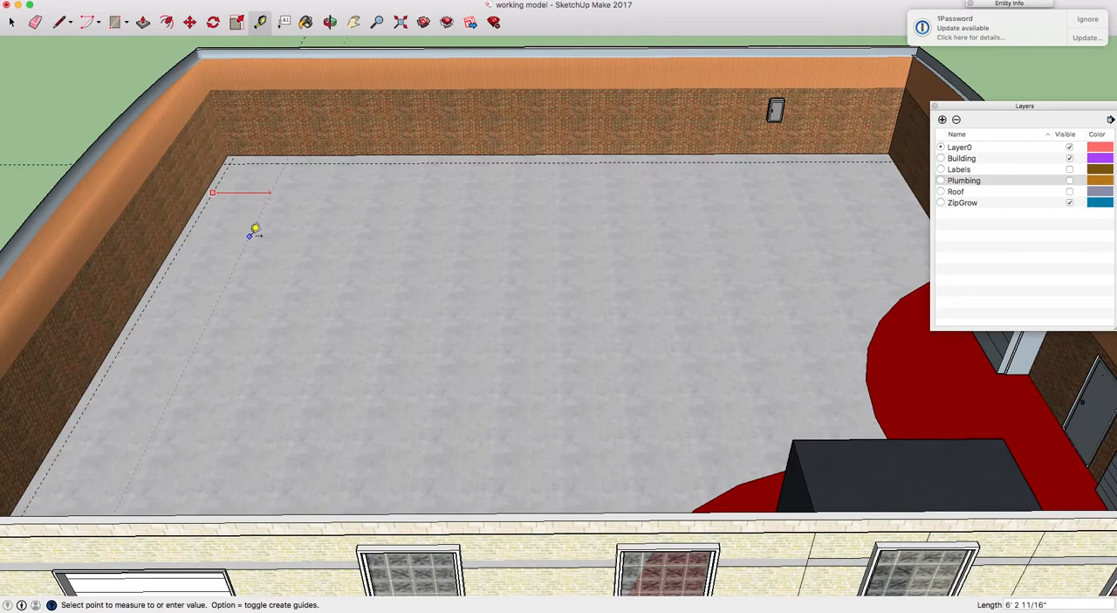
pyautogui.write('5\'4"')
pyautogui.press('Return')
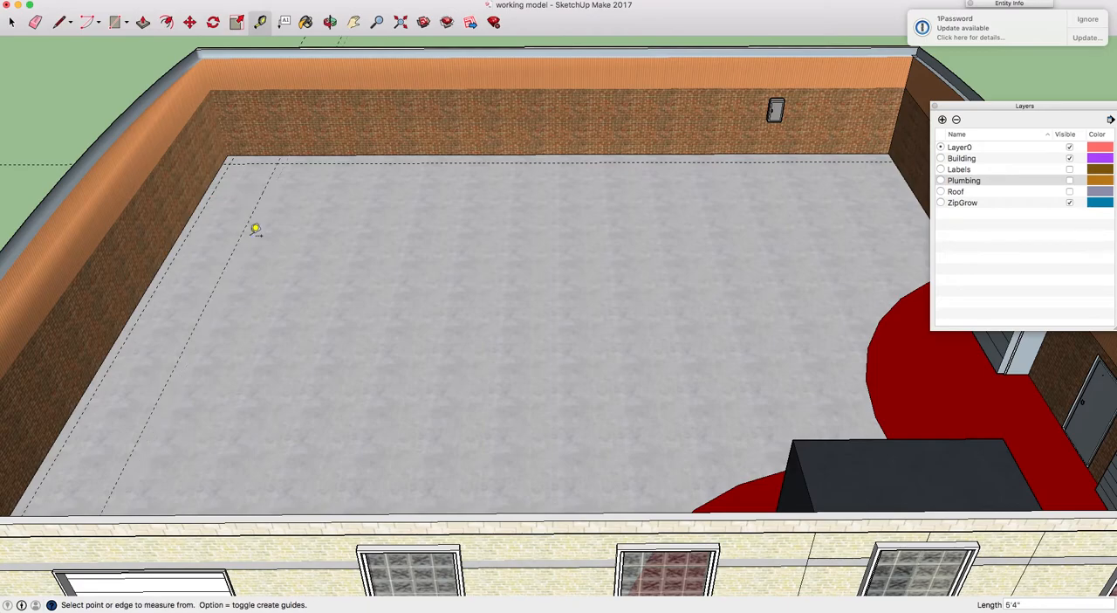
pyautogui.click(249, 220)
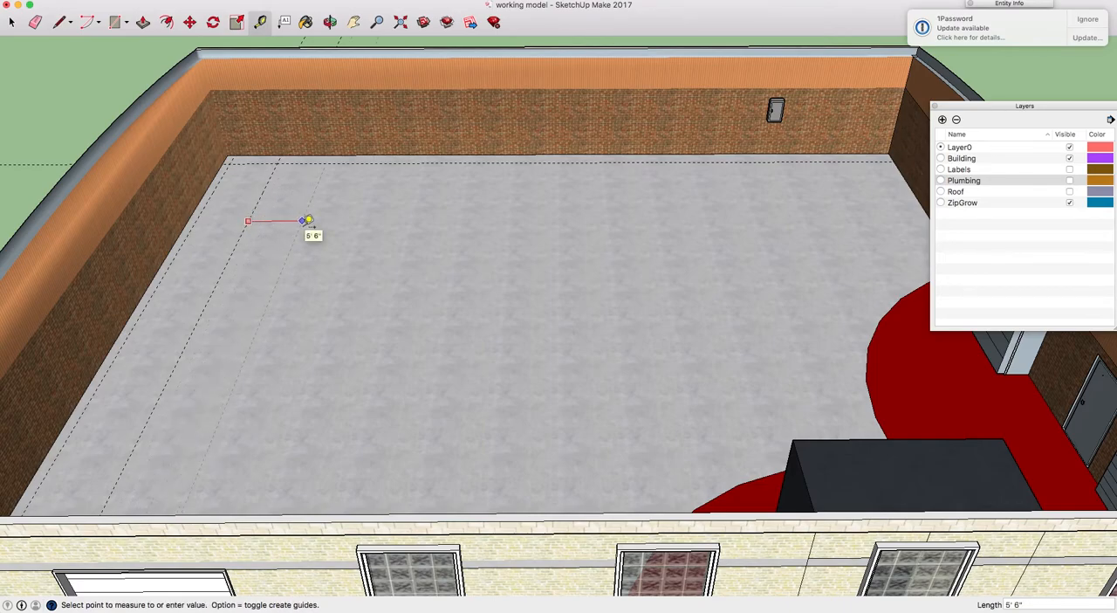
pyautogui.click(308, 220)
pyautogui.click(305, 221)
pyautogui.write("5'4")
pyautogui.press('Return')
# Continue the row with three more parallel guides, each 5'4" beyond the previous one towards the right wall
pyautogui.click(353, 220)
pyautogui.write("5'")
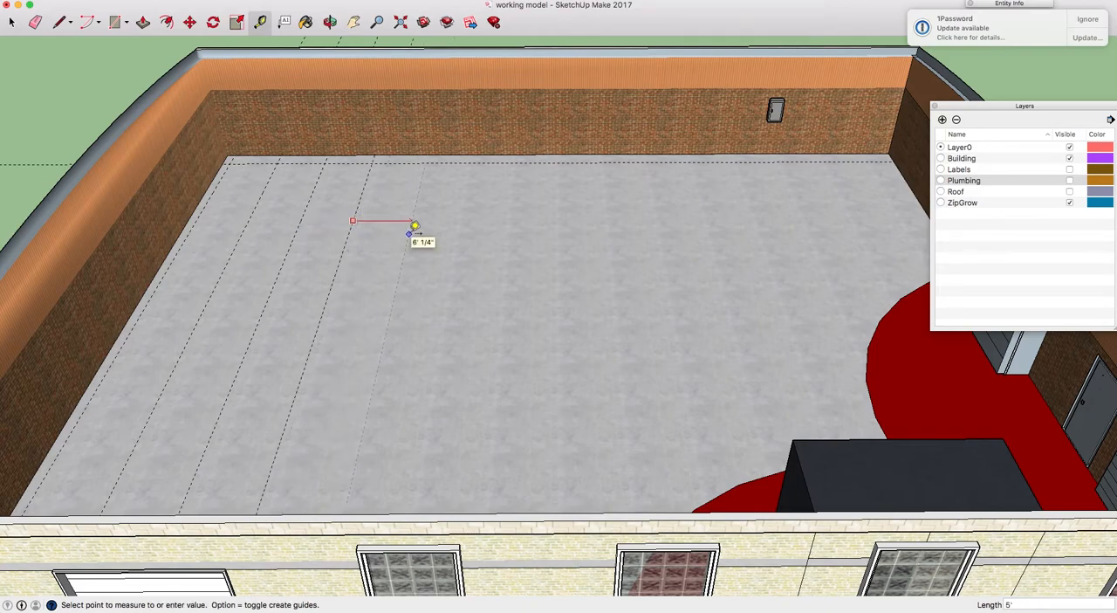
pyautogui.press('Return')
pyautogui.click(404, 228)
pyautogui.write("5'")
pyautogui.press('Return')
pyautogui.click(454, 233)
pyautogui.write('5\'4"')
pyautogui.press('Return')
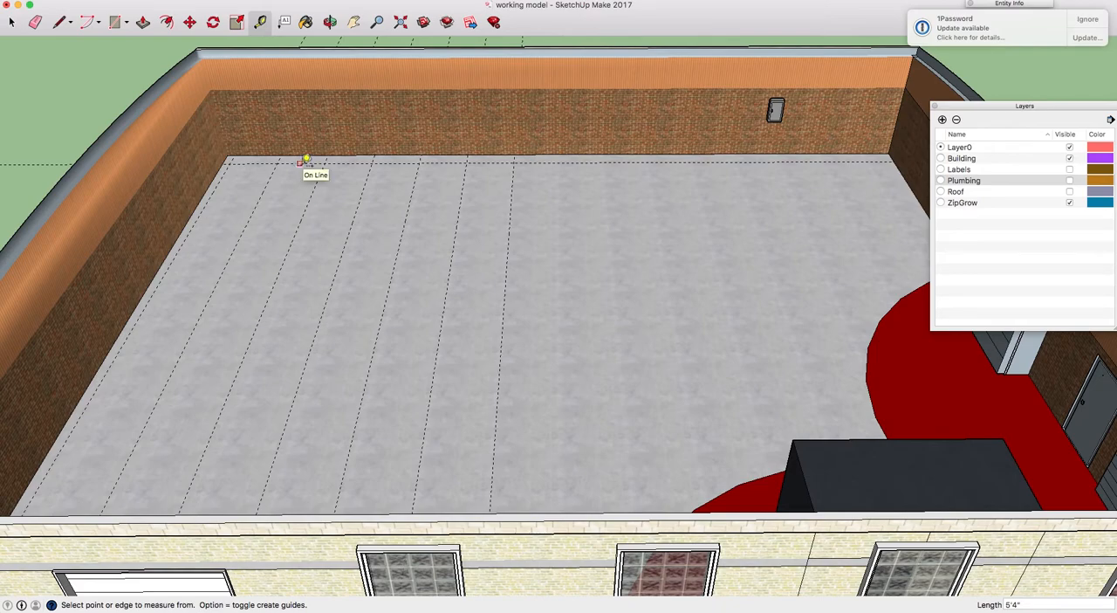
# Place a guide 18'6" in front of the guide along the back wall
pyautogui.click(301, 162)
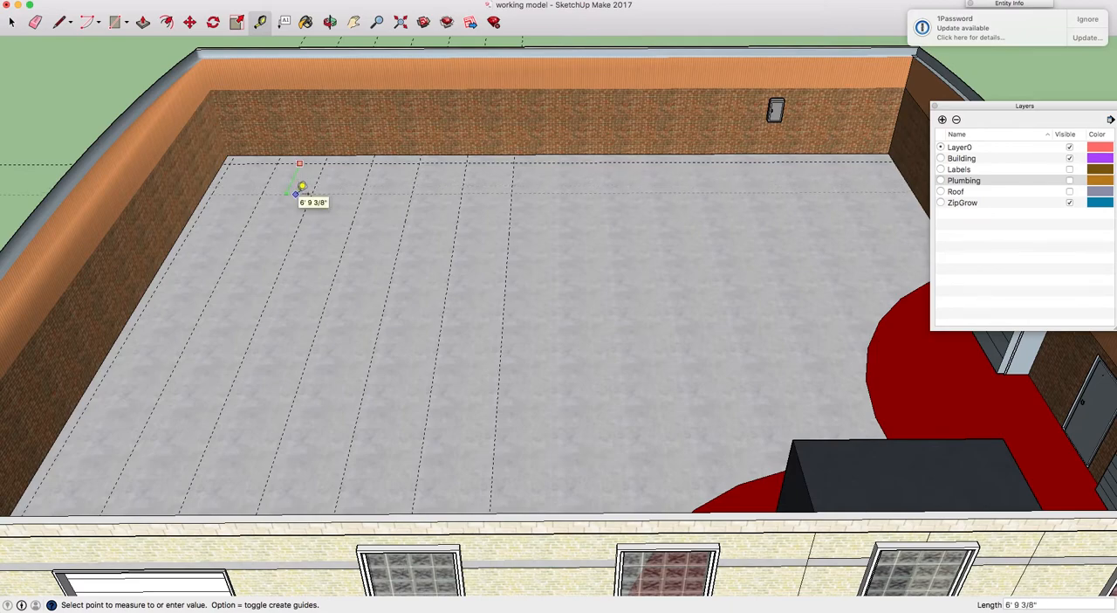
pyautogui.write("18'6")
pyautogui.press('Return')
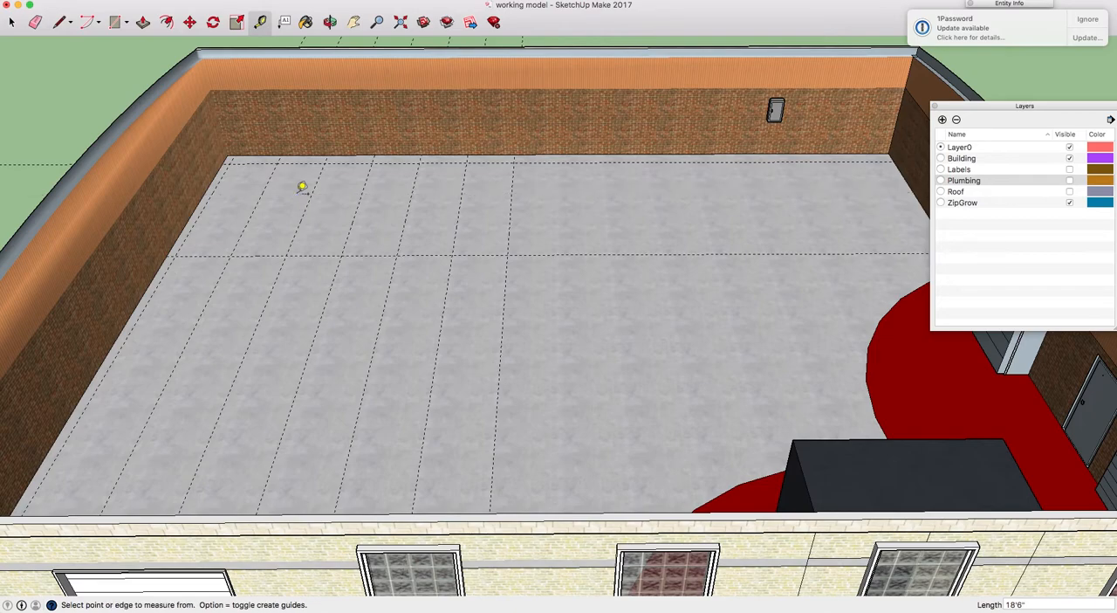
# Try to place a guide 5' in front of the 18'6" guide and another 18'6" beyond it
pyautogui.click(278, 253)
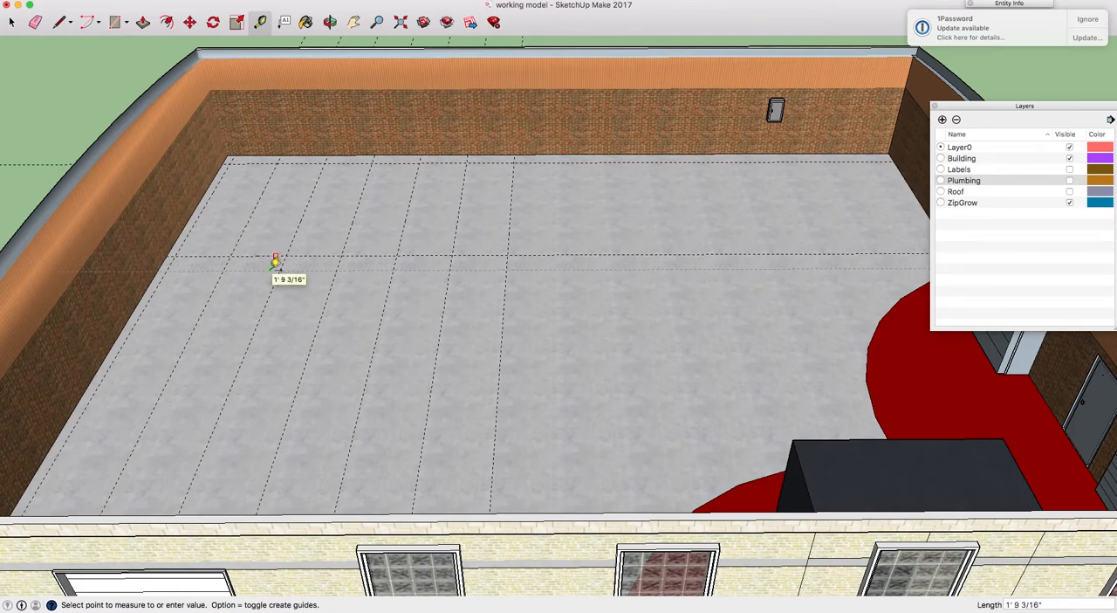
pyautogui.write('5')
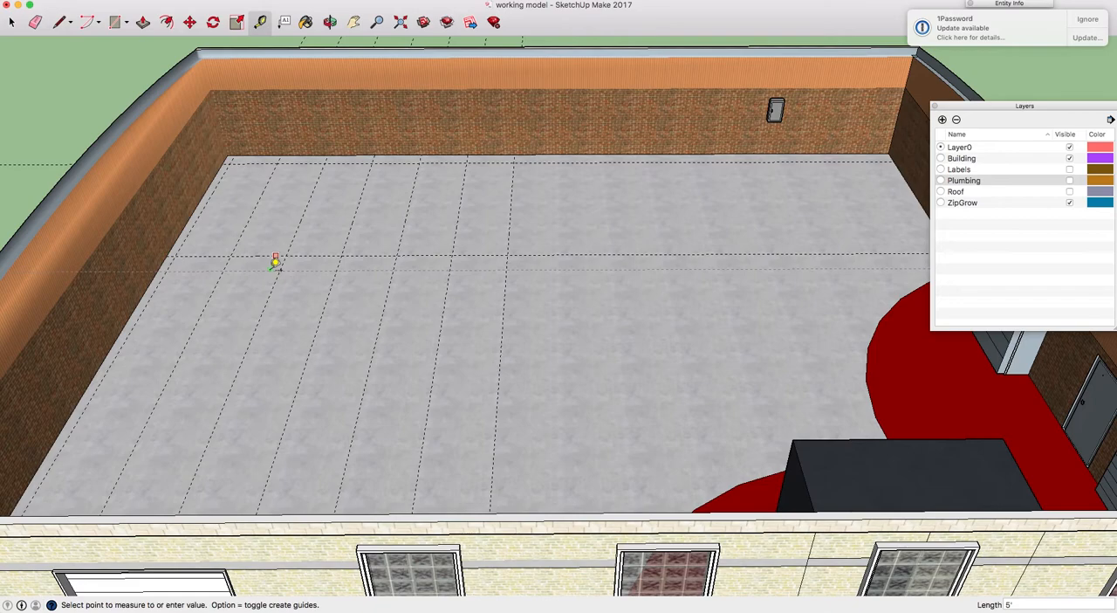
pyautogui.click(275, 261)
pyautogui.click(247, 300)
pyautogui.write('18')
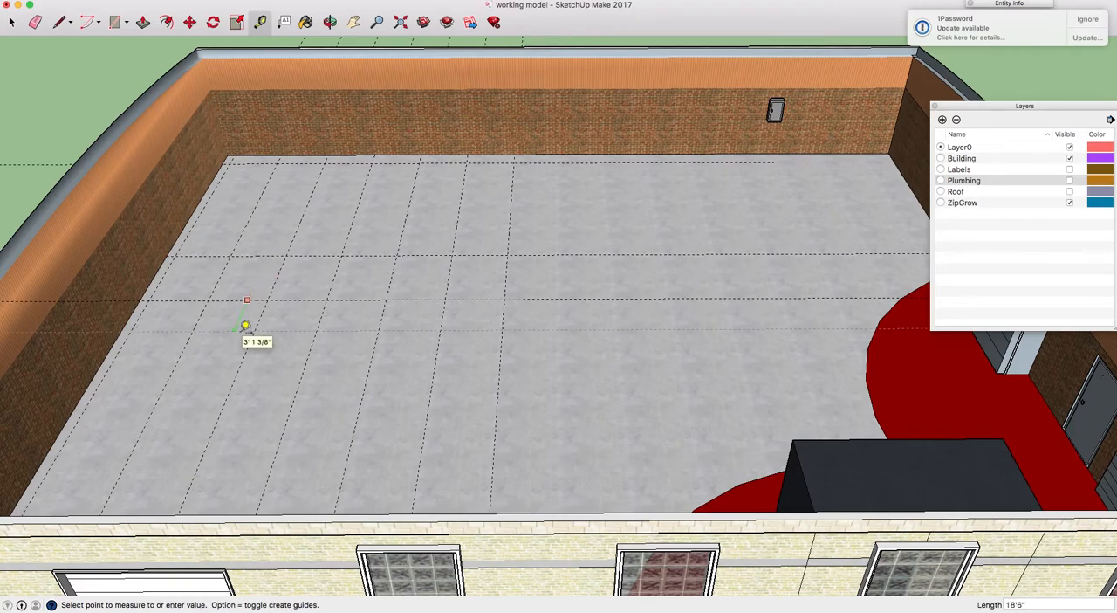
pyautogui.press('Escape')
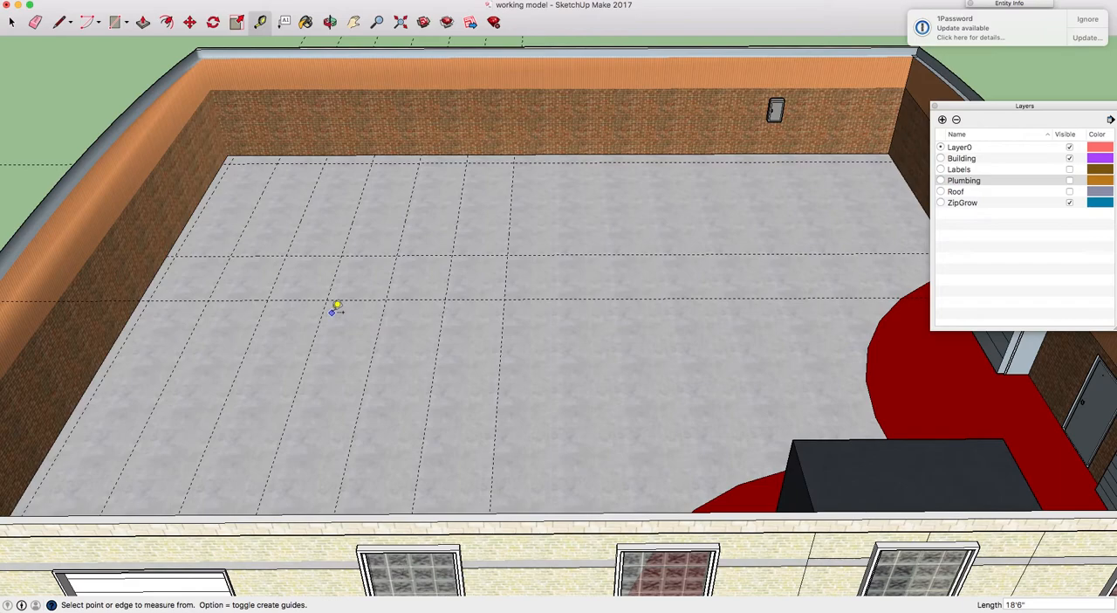
pyautogui.click(252, 299)
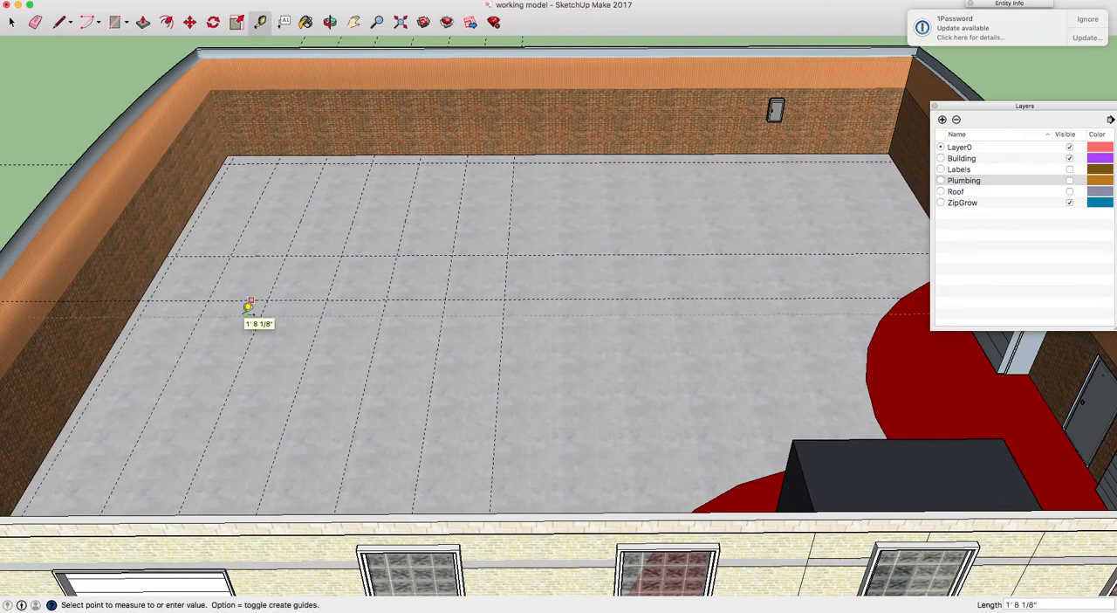
pyautogui.click(248, 306)
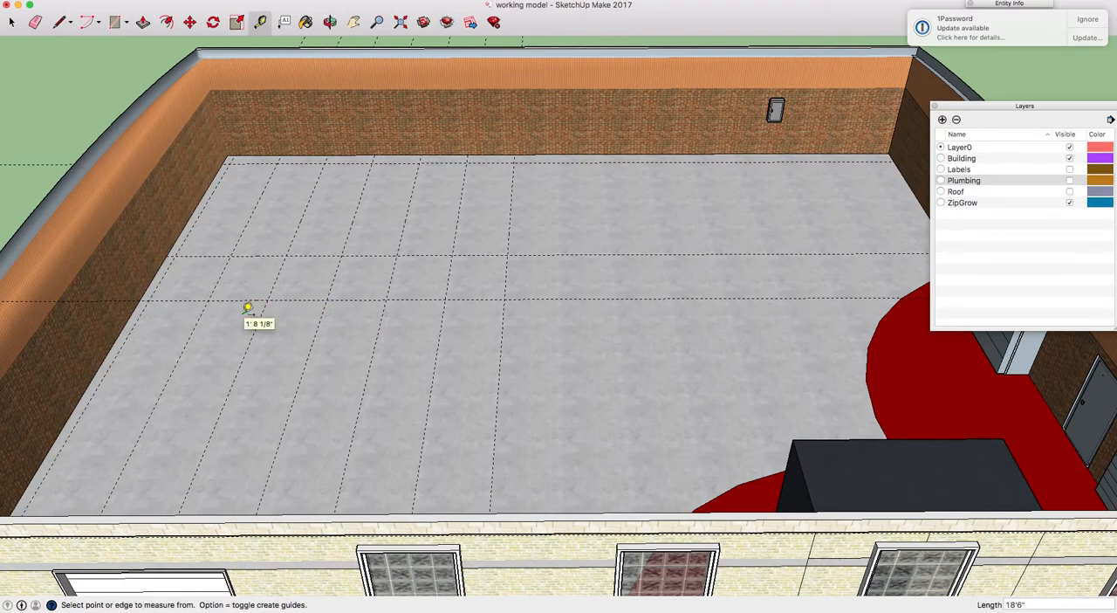
# Delete the misplaced guide crossing the middle of the floor
pyautogui.scroll(-3, 282, 314)
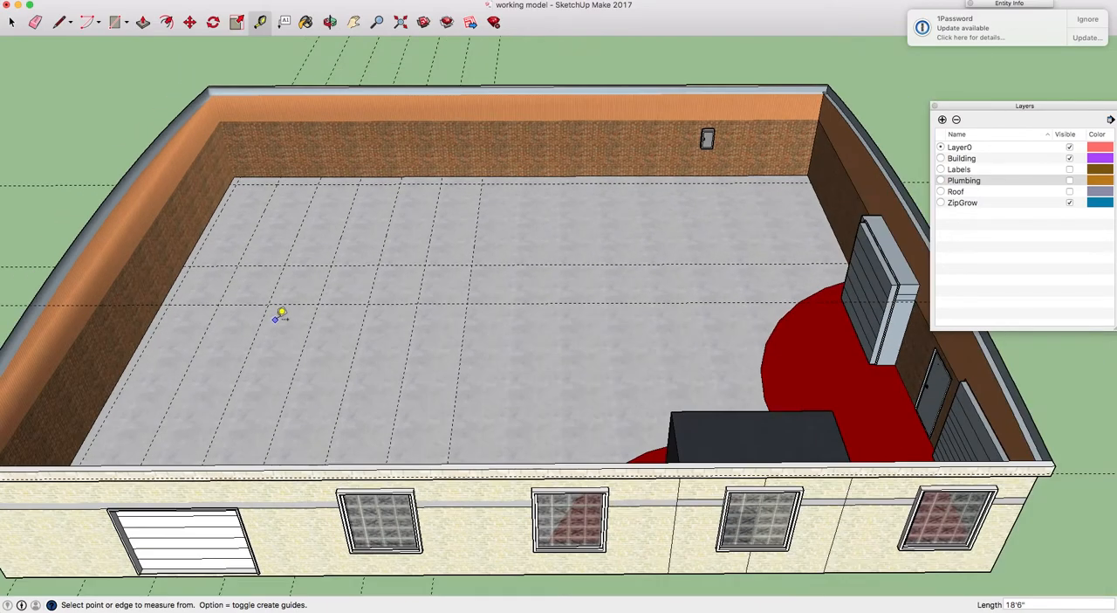
pyautogui.press('o')
pyautogui.moveTo(409, 194); pyautogui.dragTo(399, 306)
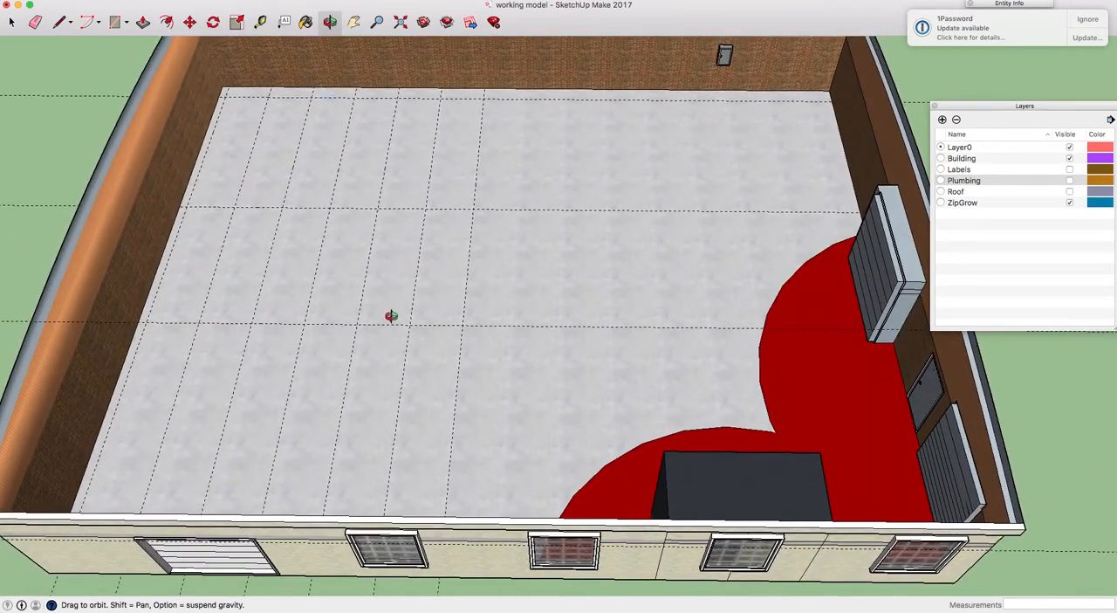
pyautogui.press('space')
pyautogui.click(391, 327)
pyautogui.click(391, 325)
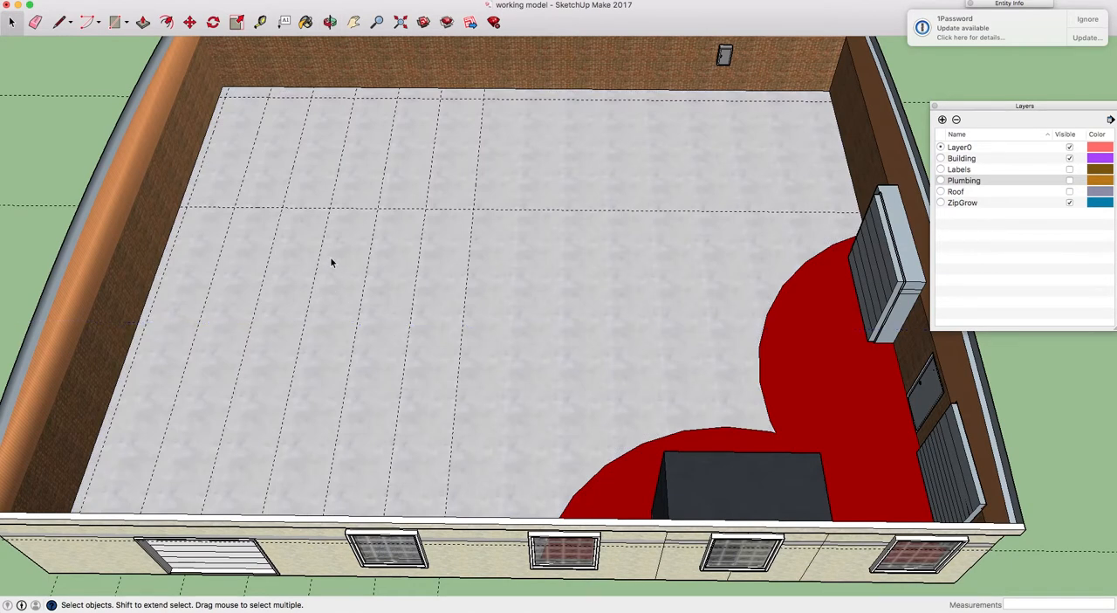
pyautogui.press('t')
pyautogui.click(350, 208)
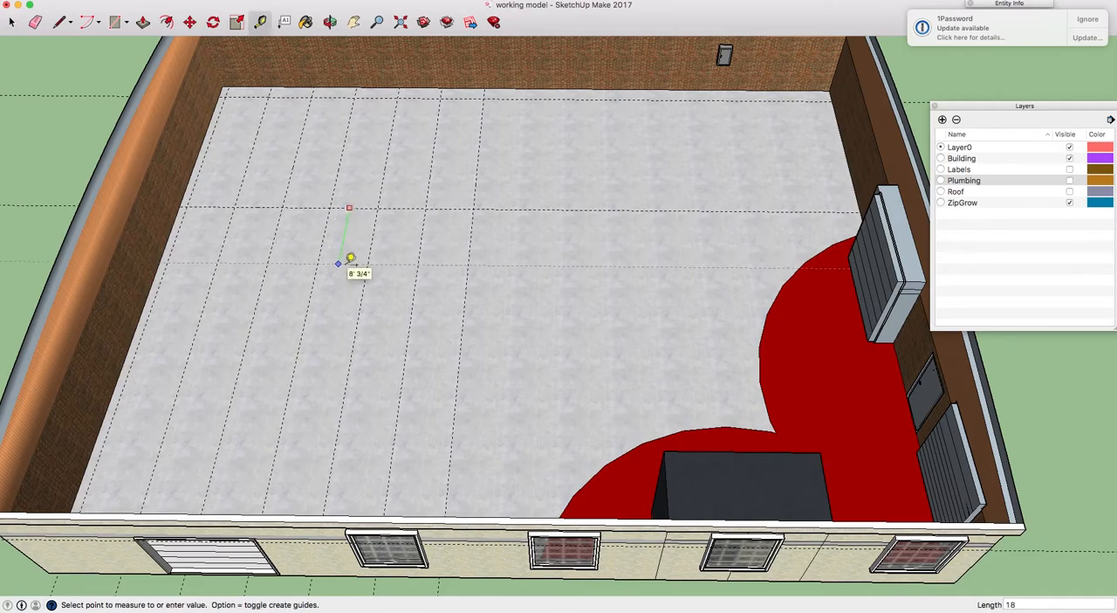
pyautogui.click(350, 258)
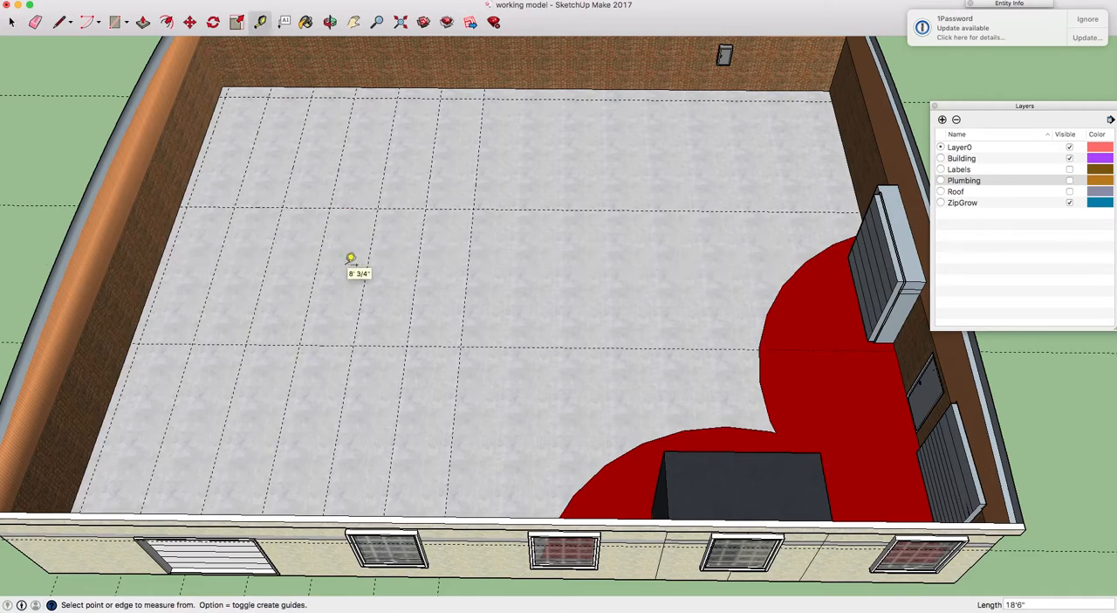
# Place a guide 5' in front of the first row's front guide, and another 18'6" beyond it
pyautogui.click(345, 206)
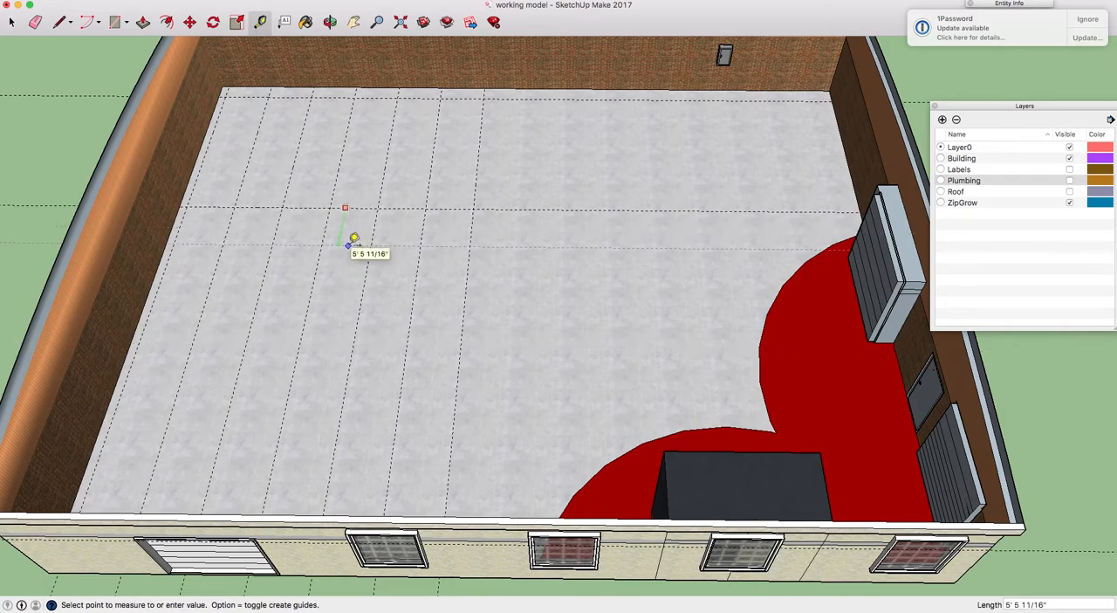
pyautogui.press('Return')
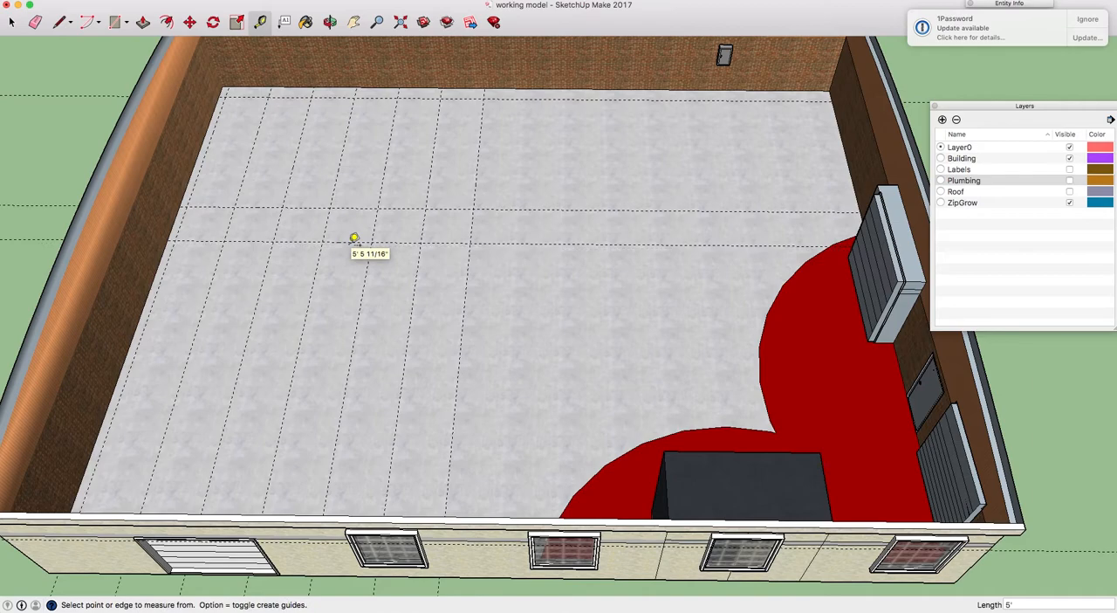
pyautogui.click(342, 242)
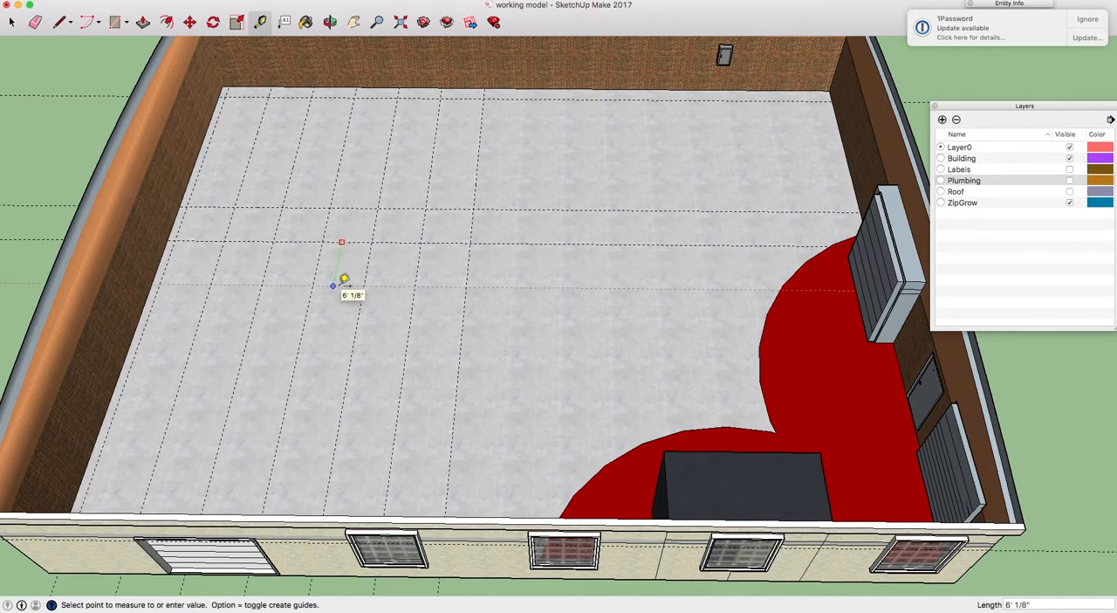
pyautogui.write('18\'6"')
pyautogui.press('Return')
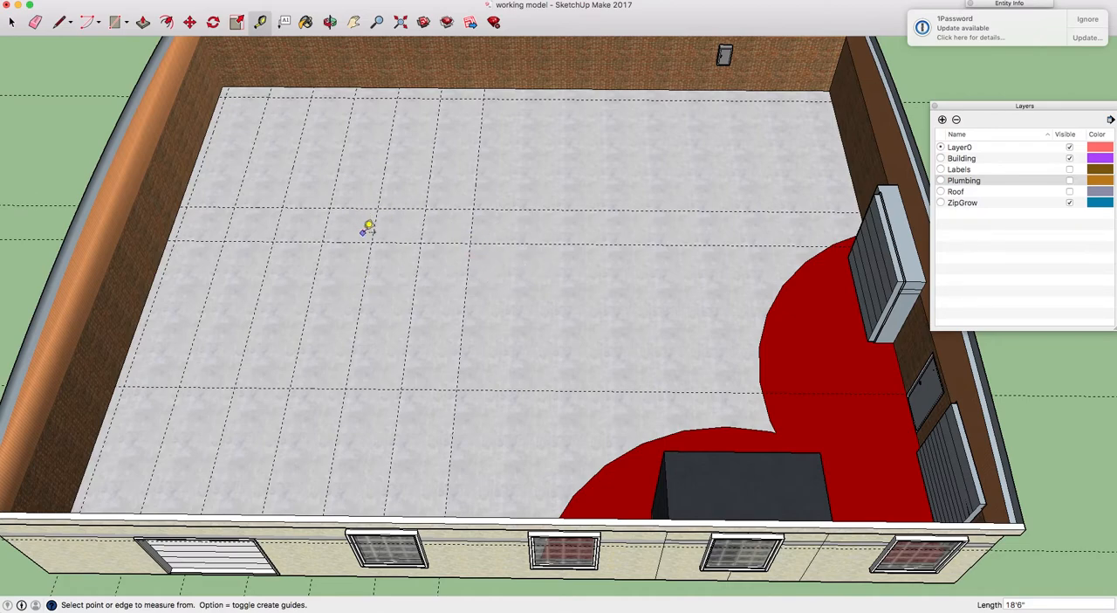
pyautogui.scroll(2, 371, 239)
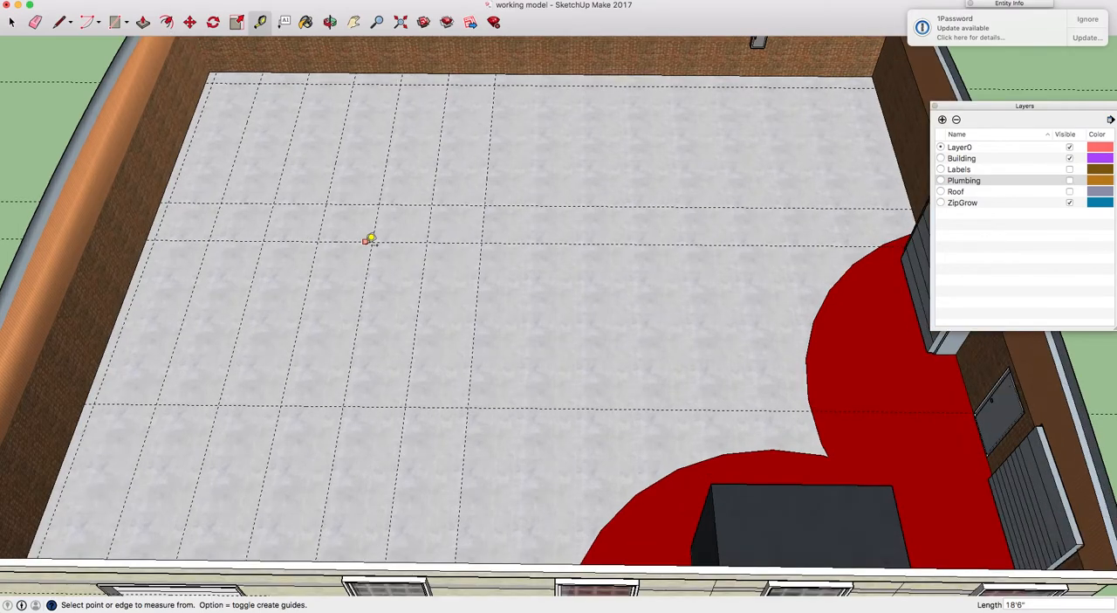
pyautogui.scroll(3, 399, 284)
pyautogui.scroll(-2, 399, 288)
pyautogui.scroll(2, 399, 289)
pyautogui.scroll(-2, 399, 289)
pyautogui.scroll(2, 399, 289)
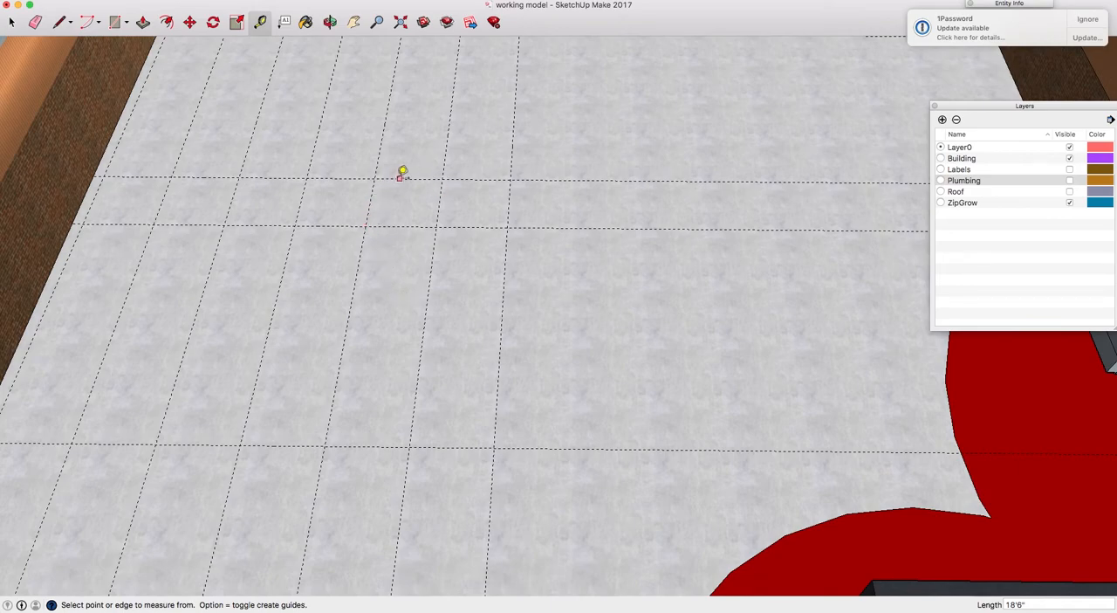
# Place a guide 9'3" in front of the guide along the back wall, running through the first row
pyautogui.press('o')
pyautogui.moveTo(457, 244); pyautogui.dragTo(369, 82)
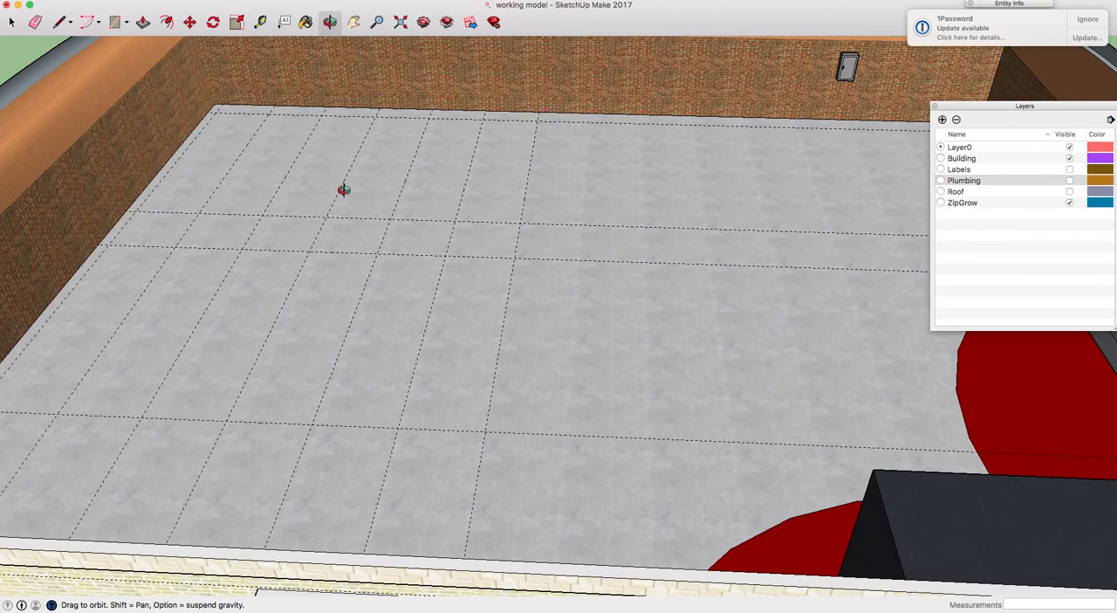
pyautogui.moveTo(327, 189); pyautogui.dragTo(426, 210)
pyautogui.press('h')
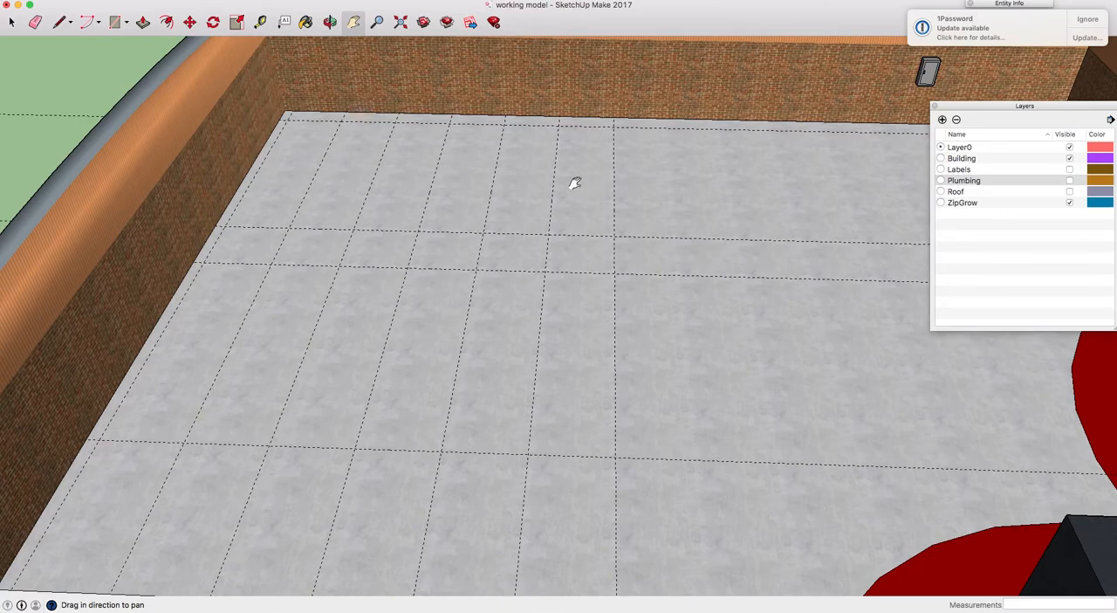
pyautogui.press('t')
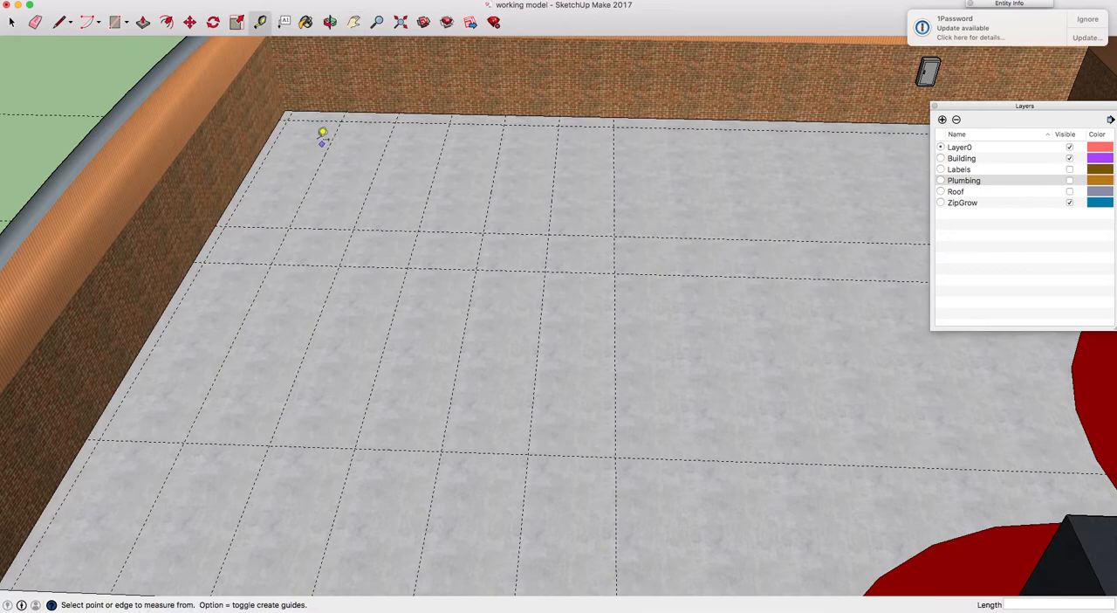
pyautogui.click(309, 119)
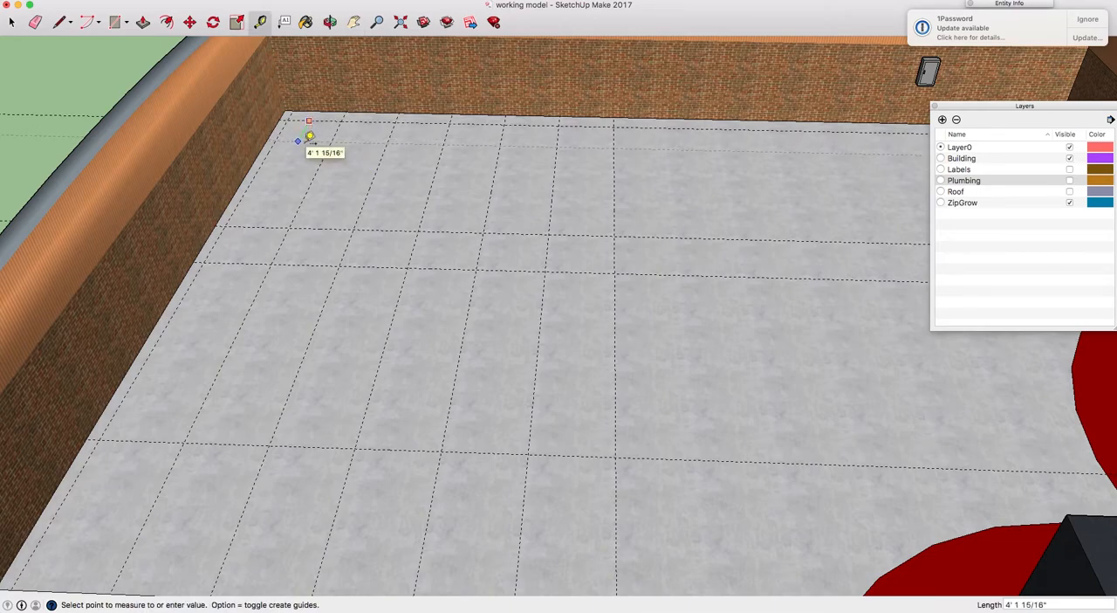
pyautogui.write('9\'3"')
pyautogui.press('Return')
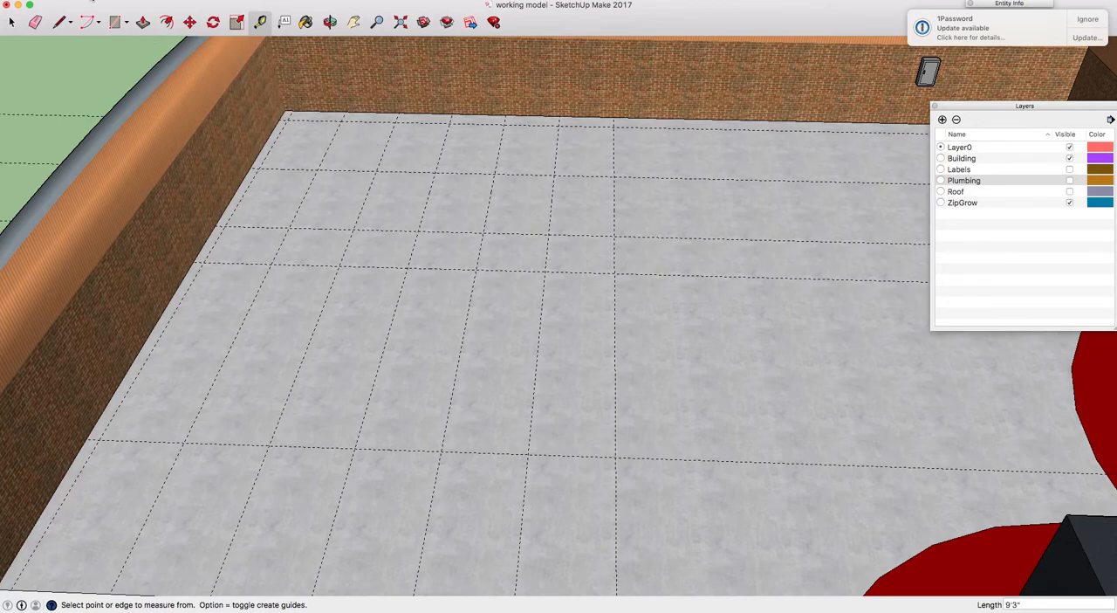
# Import the SketchUp file 1-Light Rack and 6-ZipRacks.skp from the project folder on the Desktop into the building model
pyautogui.click(92, 1)
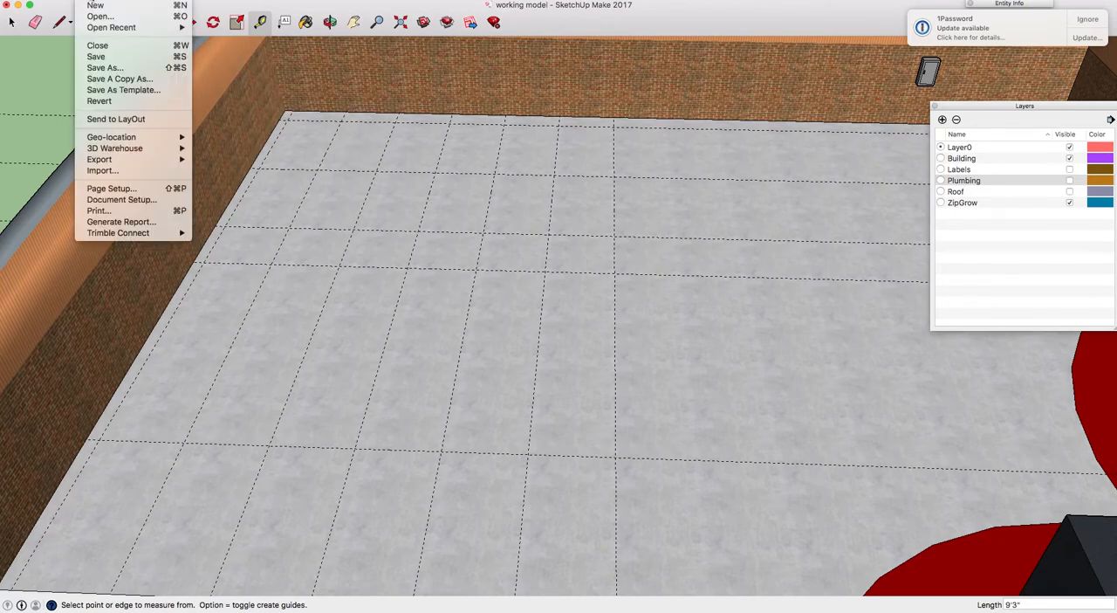
pyautogui.click(124, 171)
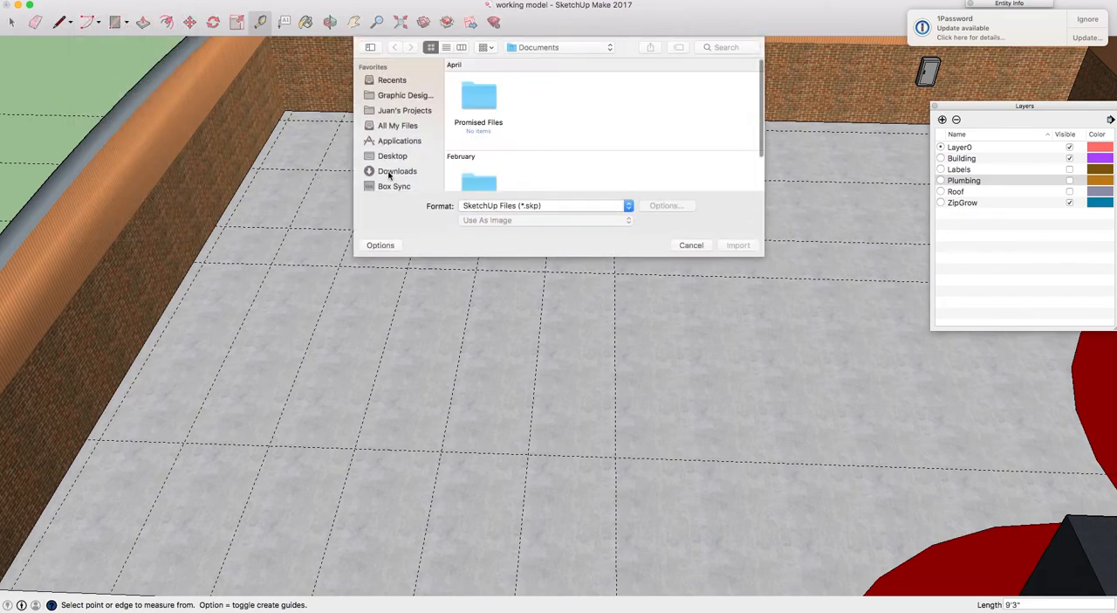
pyautogui.click(401, 156)
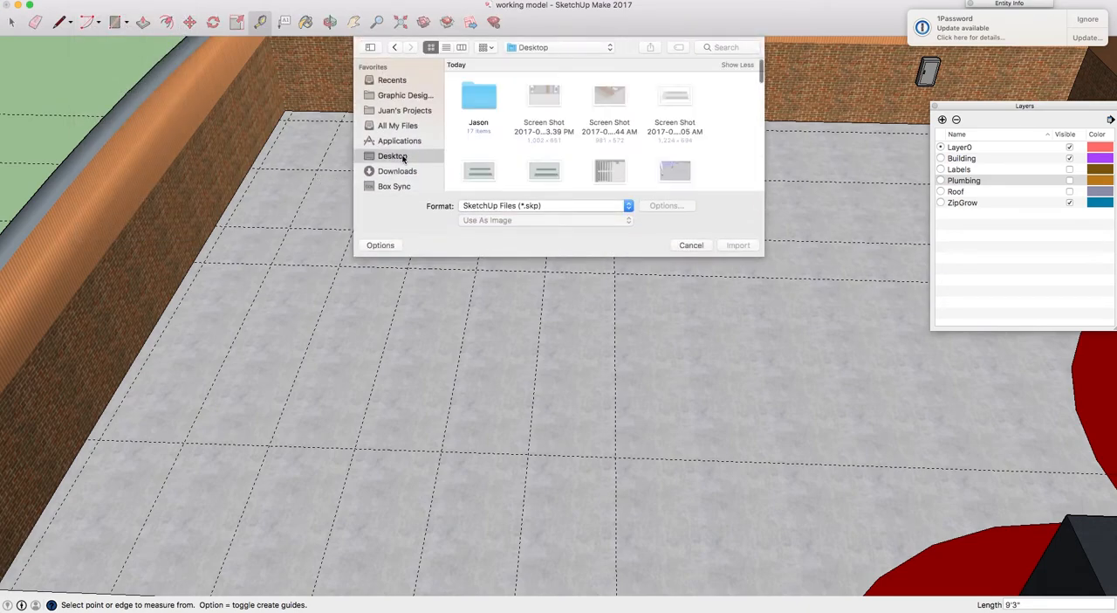
pyautogui.doubleClick(483, 104)
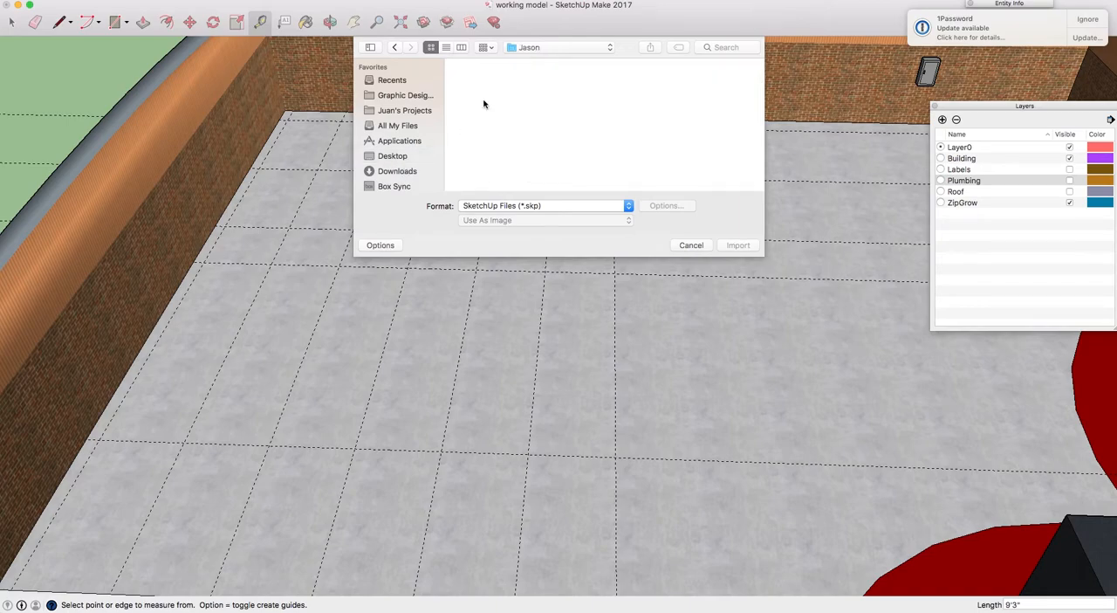
pyautogui.click(668, 101)
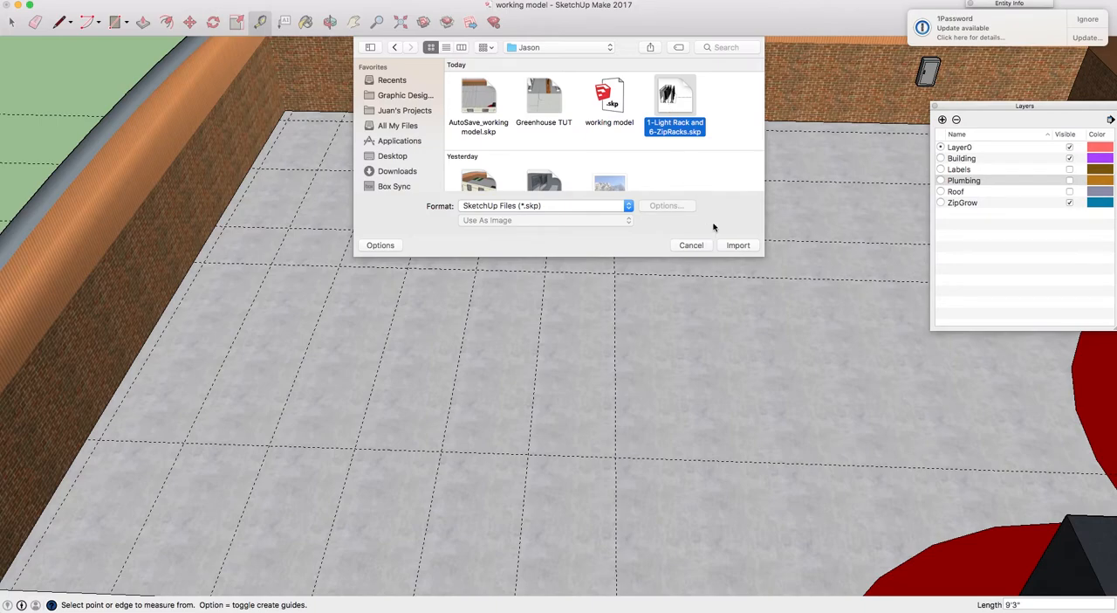
pyautogui.click(738, 245)
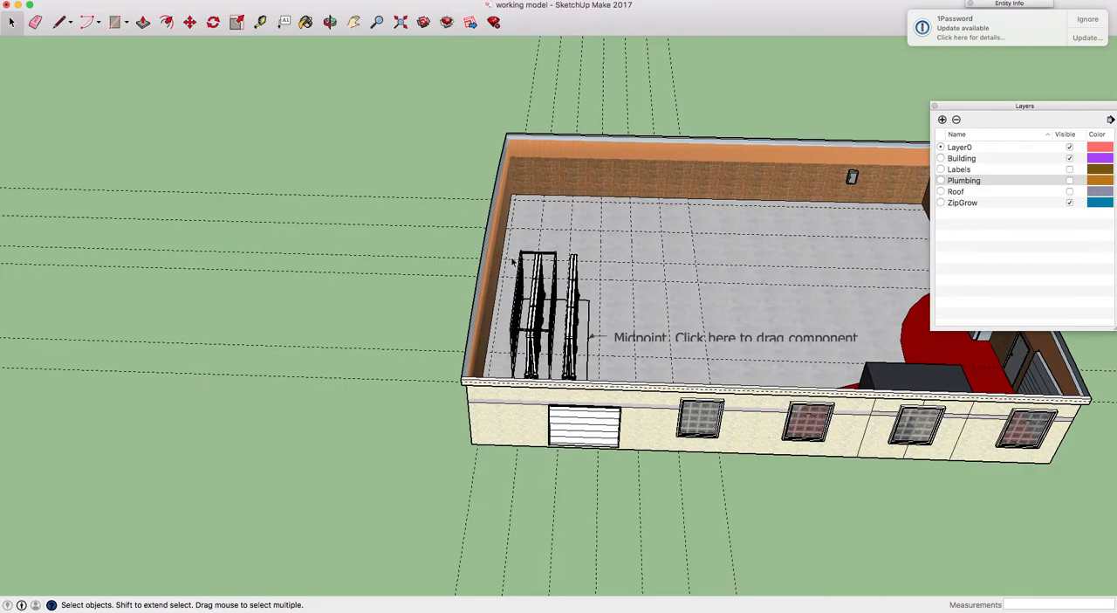
# Examine the imported rack component against the floor guides, including the midpoint mark on its base outline
pyautogui.scroll(5, 583, 297)
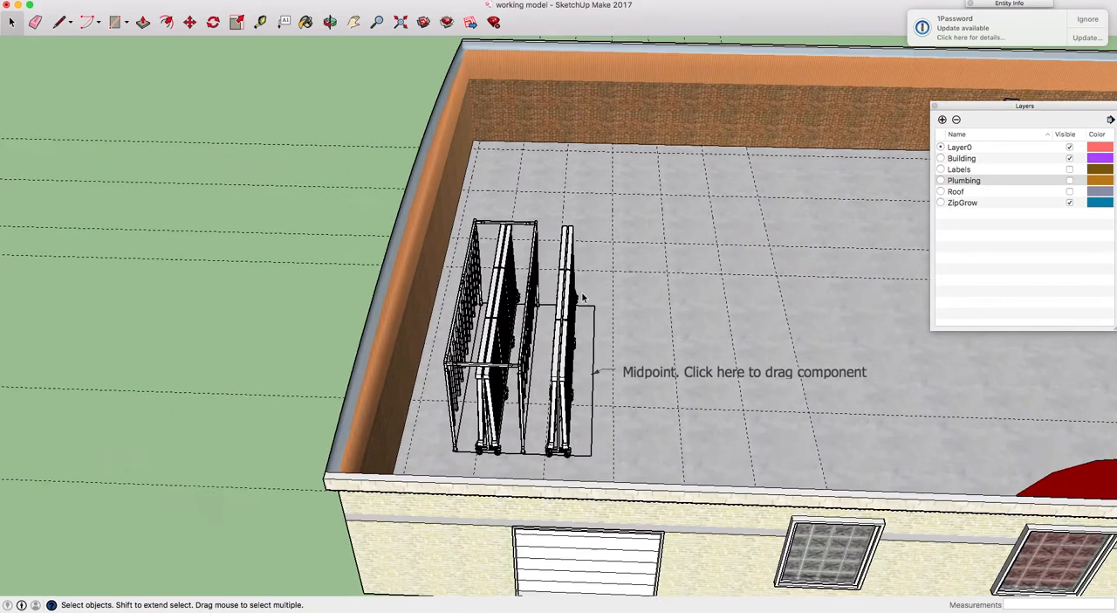
pyautogui.press('h')
pyautogui.moveTo(656, 292); pyautogui.dragTo(407, 271)
pyautogui.scroll(4, 407, 272)
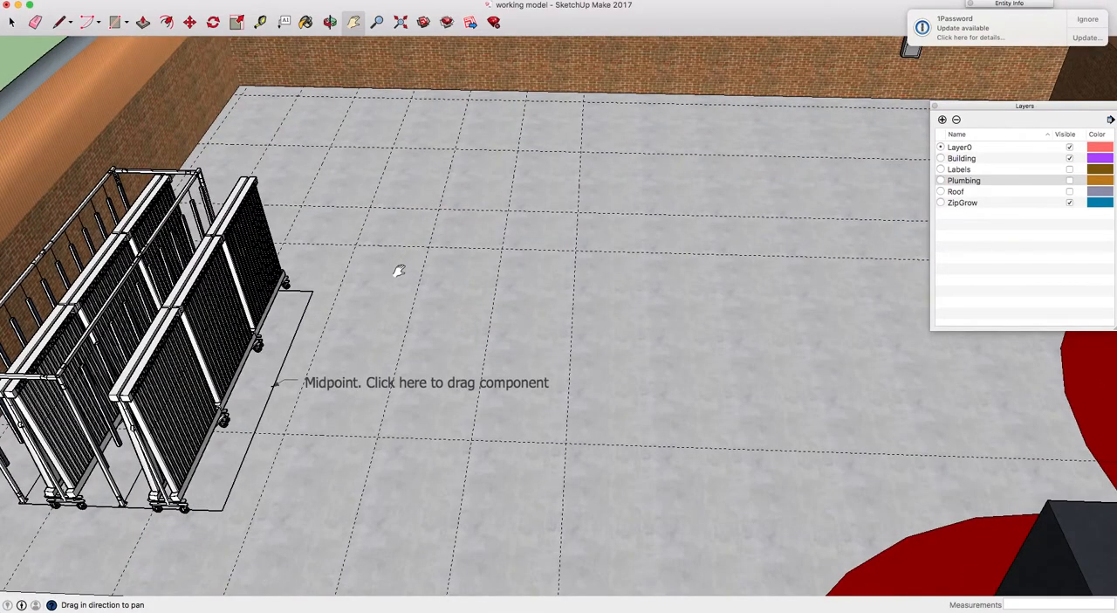
pyautogui.scroll(-2, 399, 271)
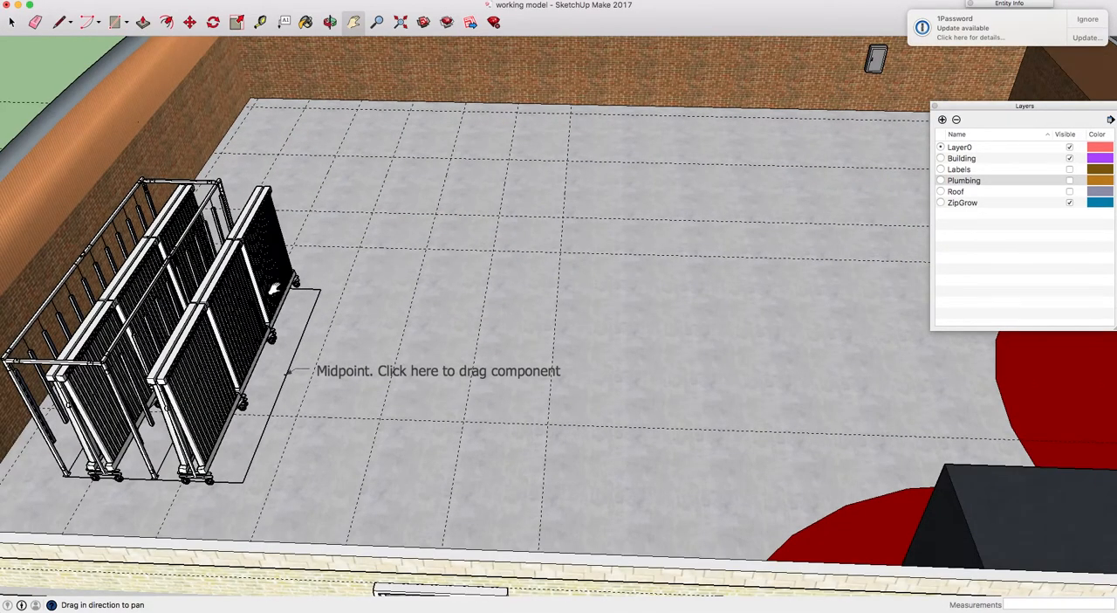
pyautogui.press('space')
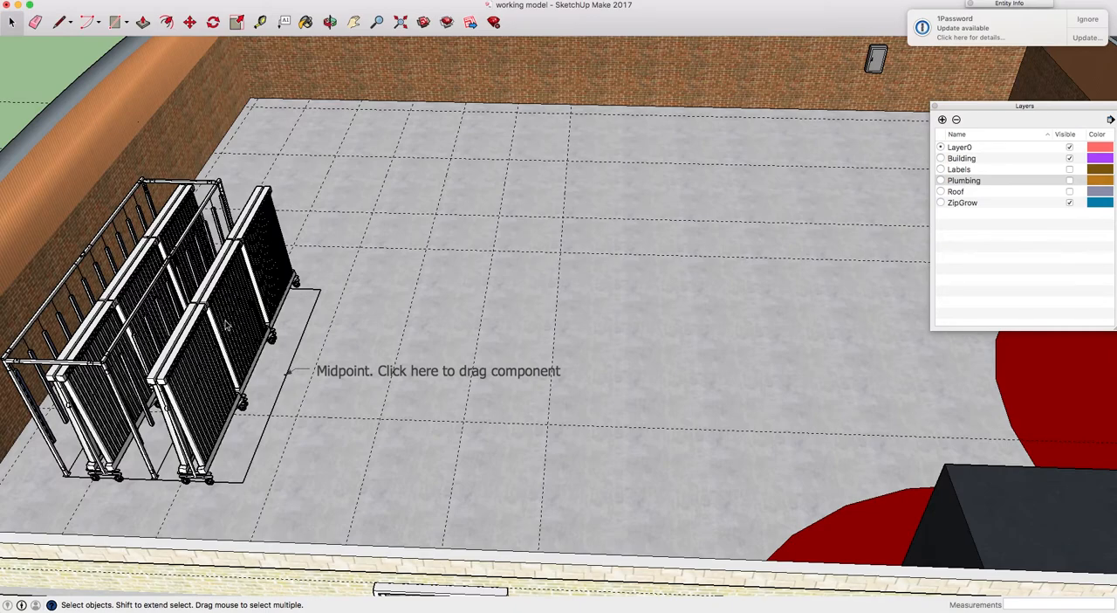
pyautogui.scroll(2, 239, 326)
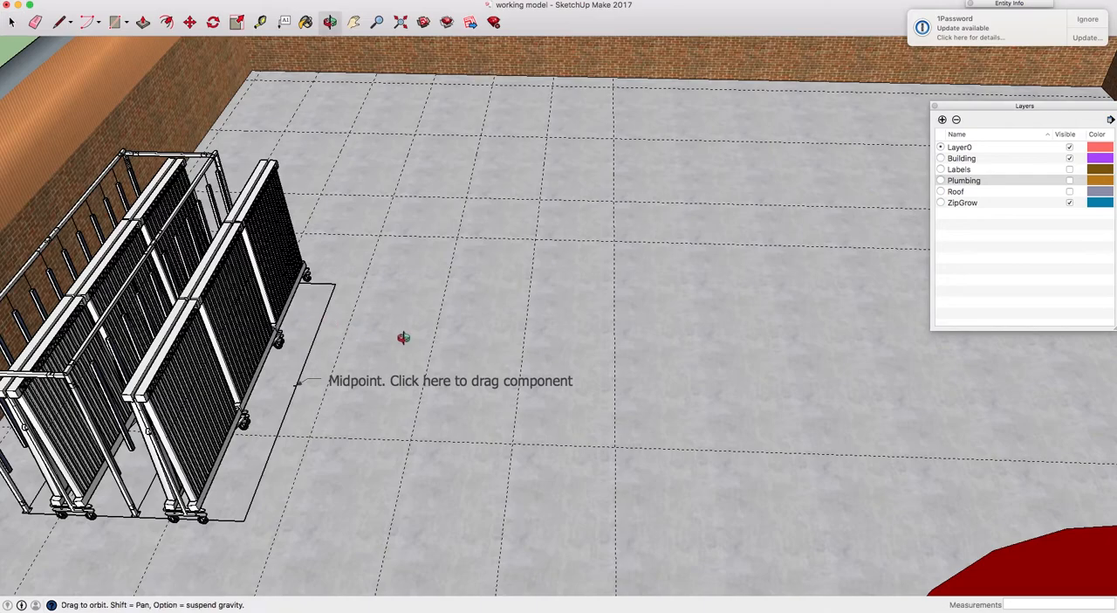
pyautogui.moveTo(393, 336); pyautogui.dragTo(326, 323, button='middle')
pyautogui.scroll(-3, 325, 323)
pyautogui.scroll(4, 227, 254)
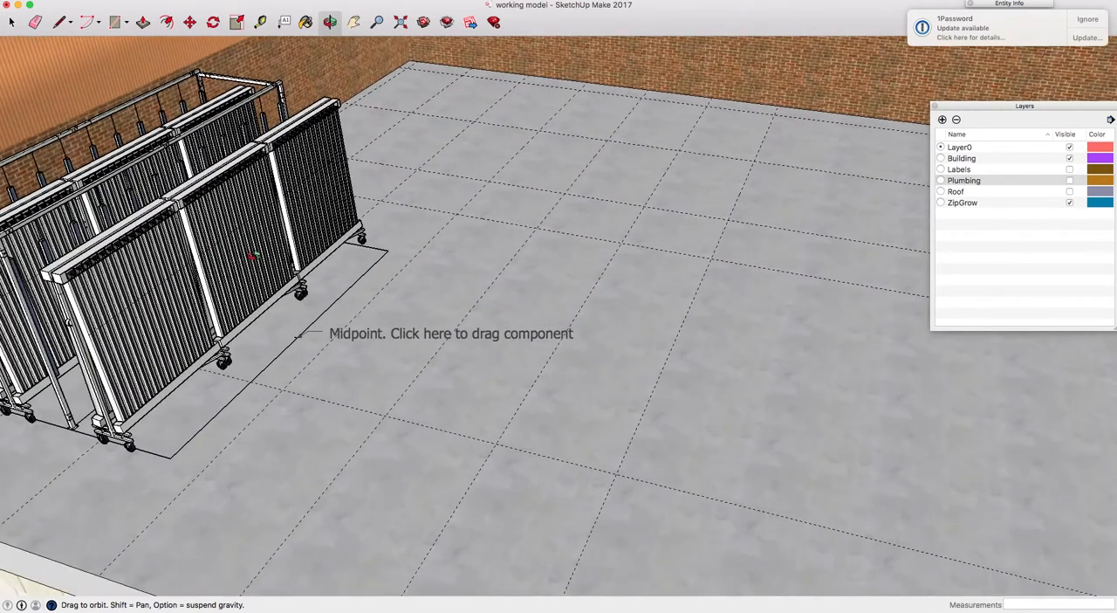
pyautogui.press('h')
pyautogui.press('space')
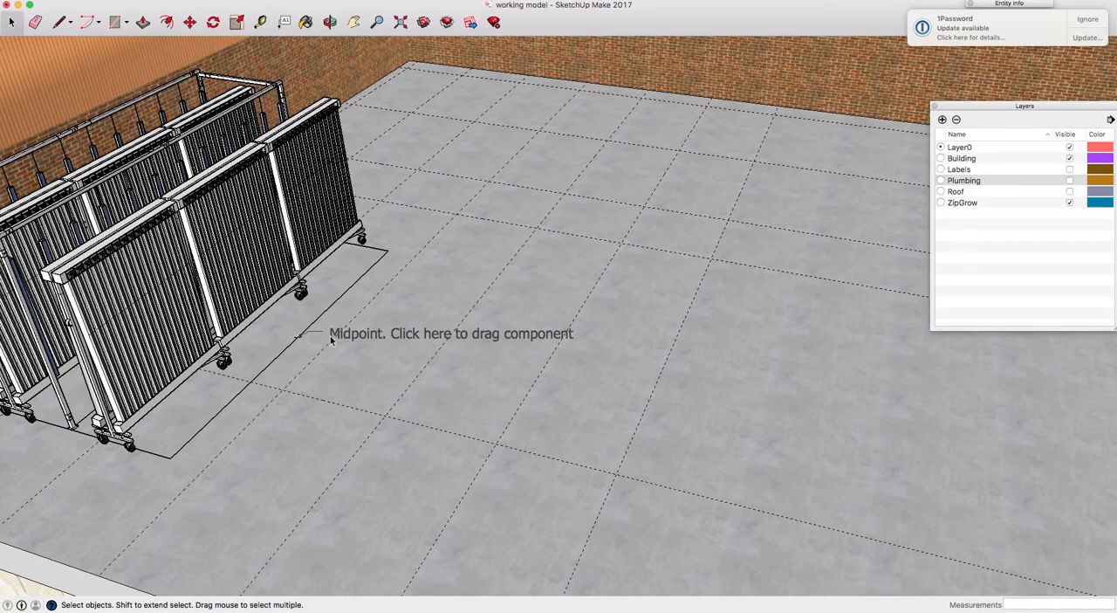
pyautogui.scroll(6, 300, 340)
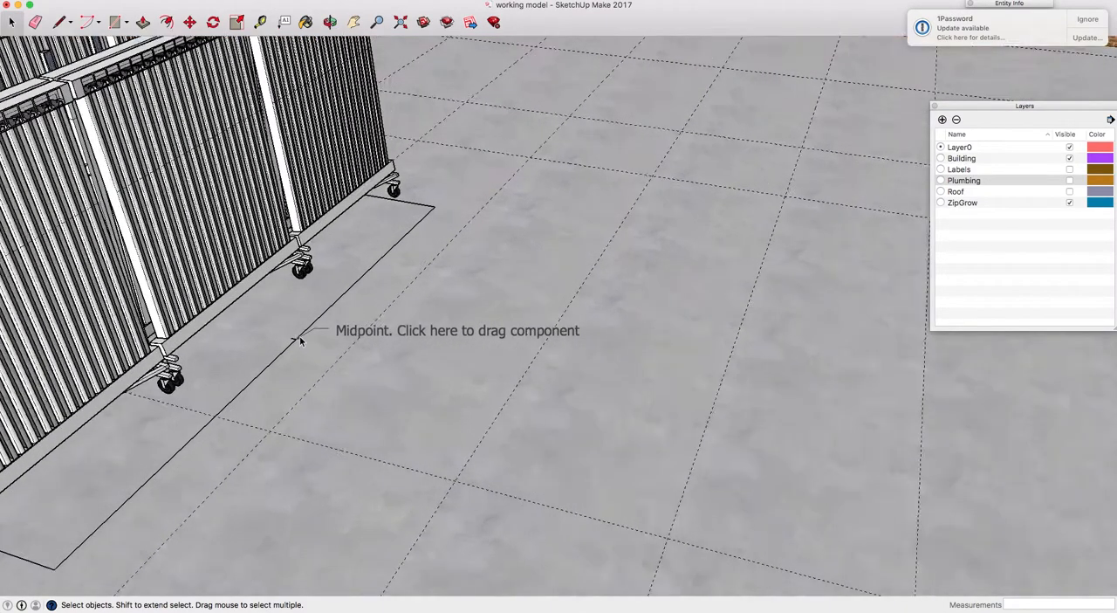
pyautogui.scroll(5, 300, 341)
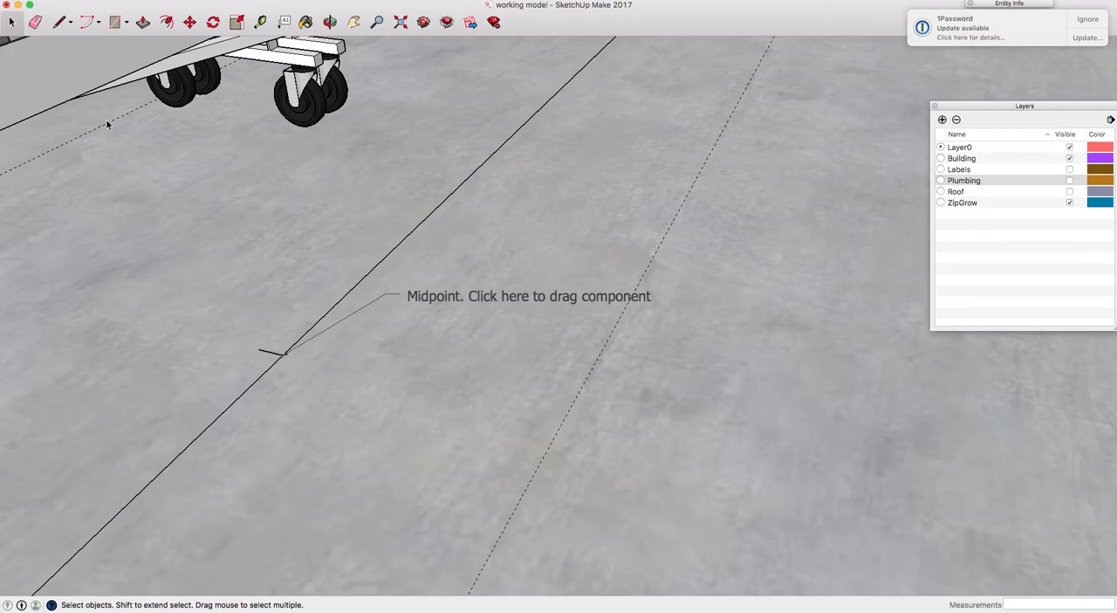
# Select the imported rack component and pick it up with the Move tool at its base midpoint mark
pyautogui.scroll(-8, 195, 218)
pyautogui.click(163, 174)
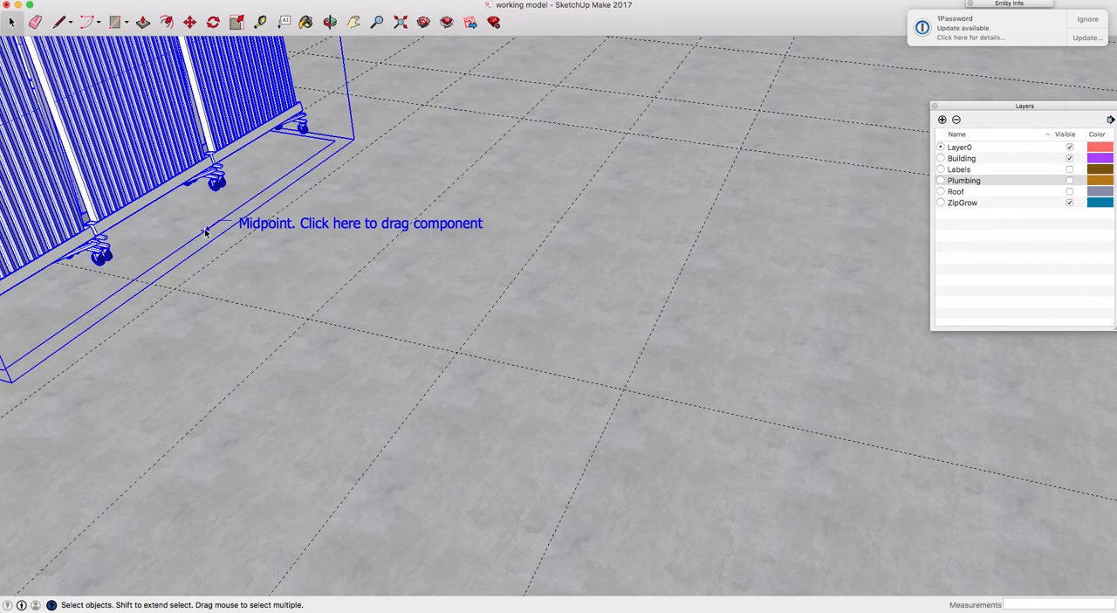
pyautogui.press('m')
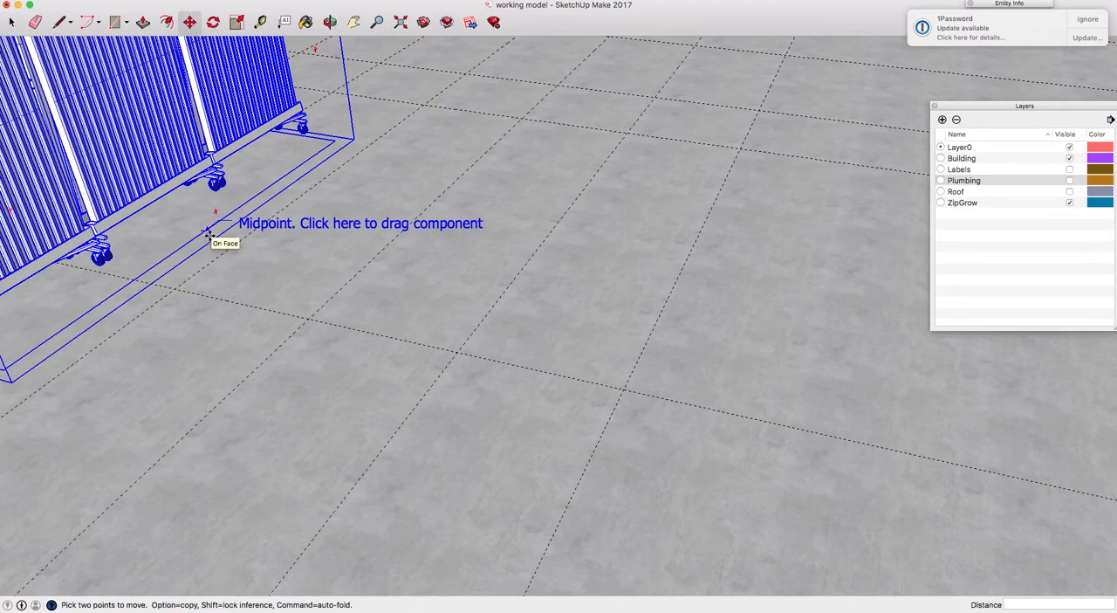
pyautogui.scroll(5, 201, 230)
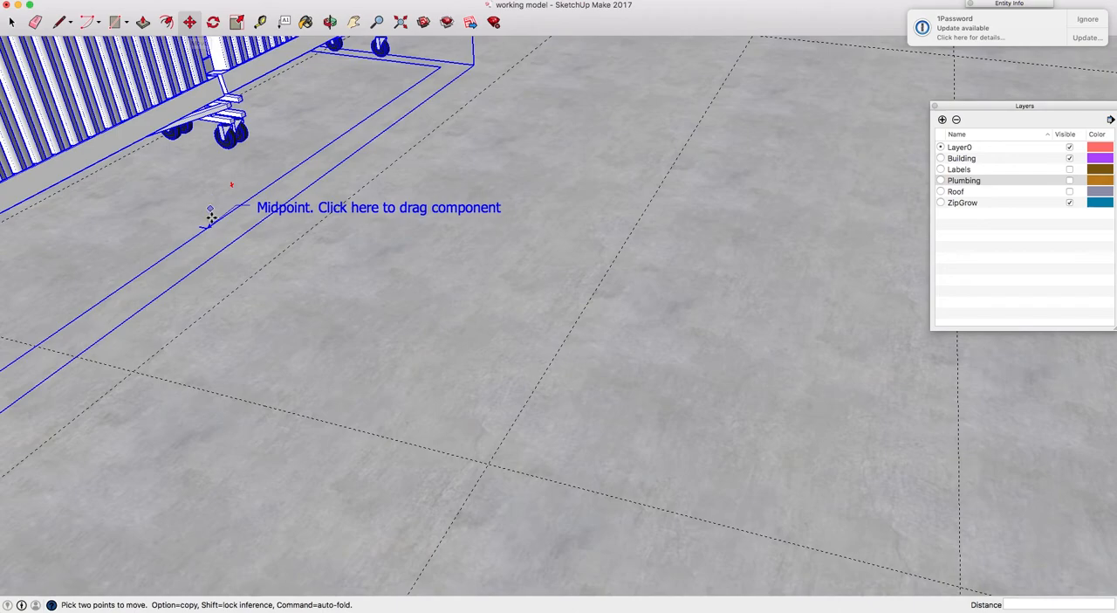
pyautogui.scroll(6, 207, 228)
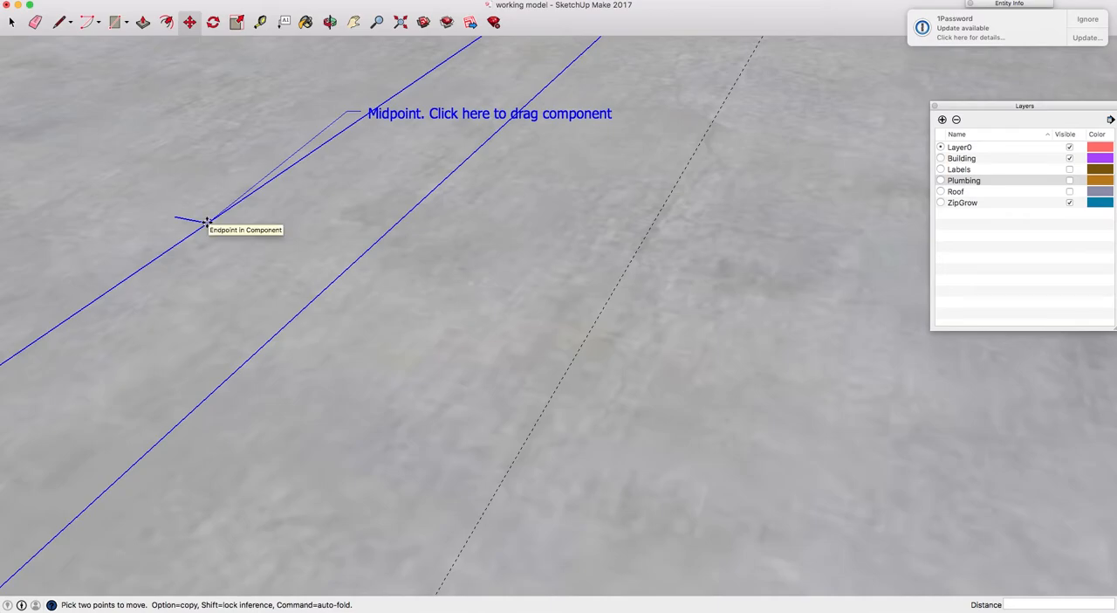
pyautogui.click(207, 220)
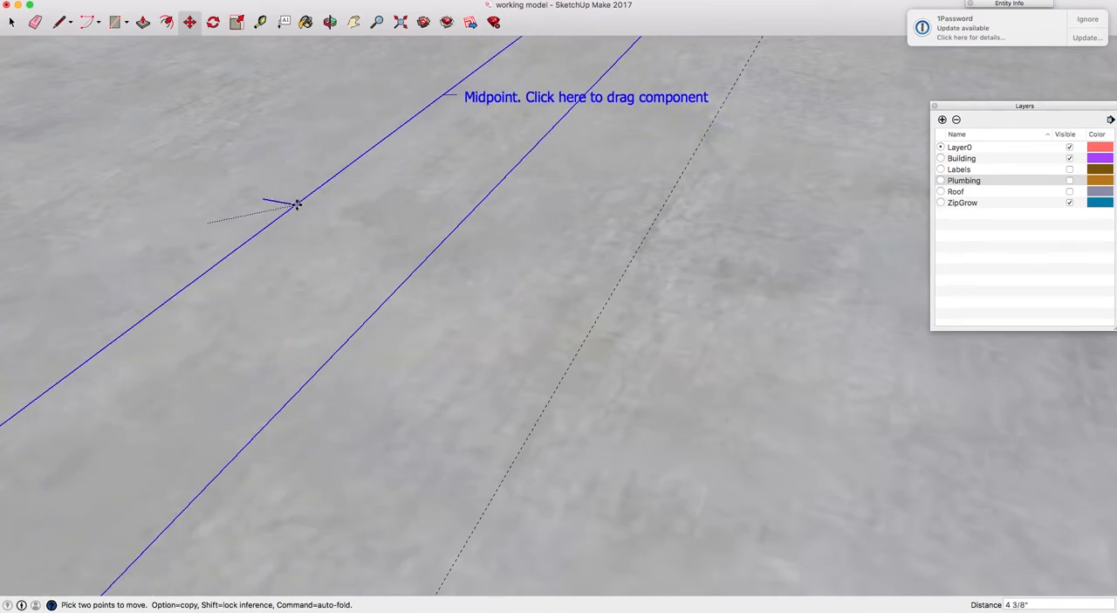
# Drop the picked-up rack component with its base midpoint mark on the floor guide intersection in the far corner of the building
pyautogui.scroll(-1, 297, 204)
pyautogui.scroll(-5, 297, 205)
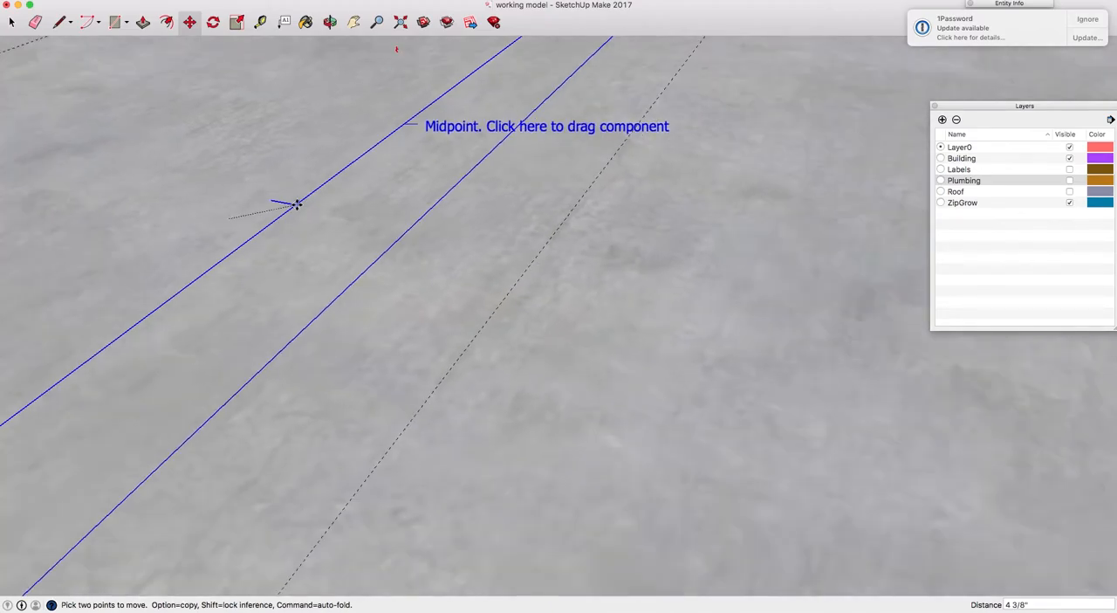
pyautogui.scroll(-5, 297, 204)
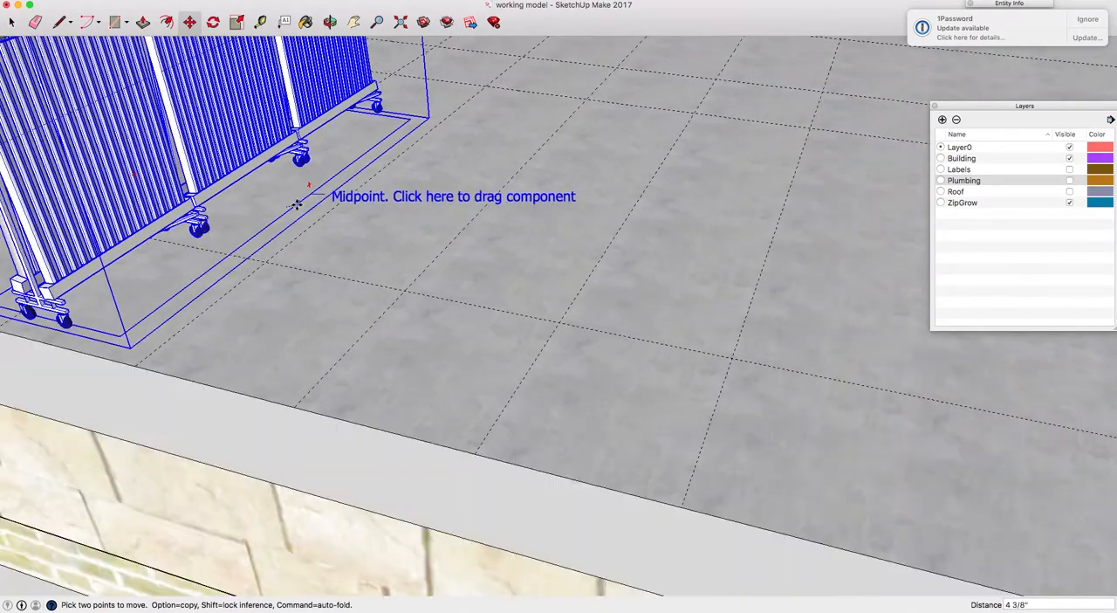
pyautogui.scroll(3, 297, 204)
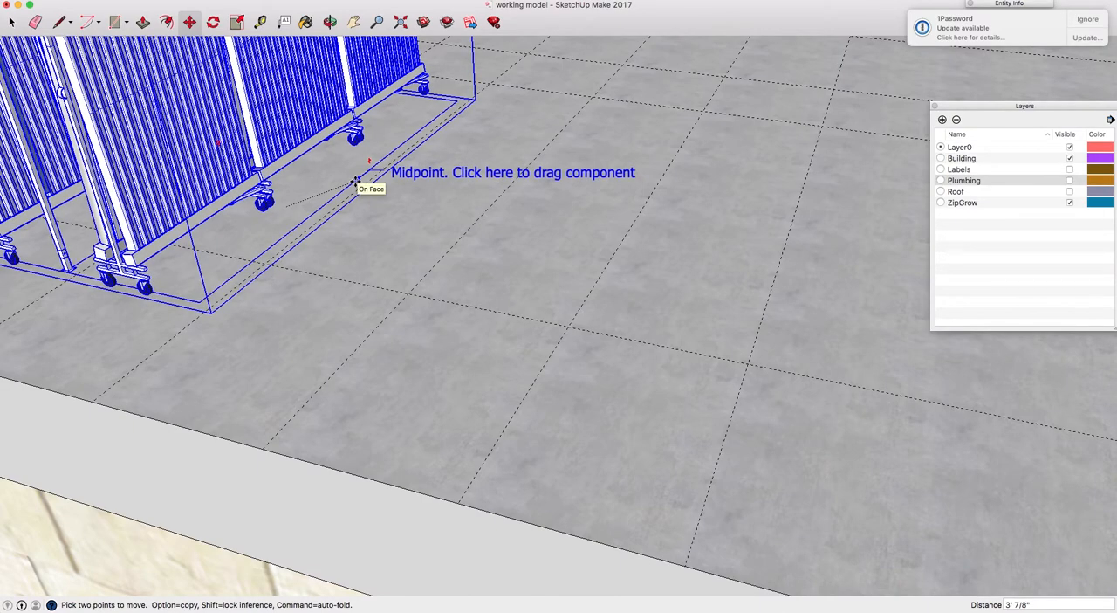
pyautogui.press('h')
pyautogui.moveTo(426, 115); pyautogui.dragTo(383, 309)
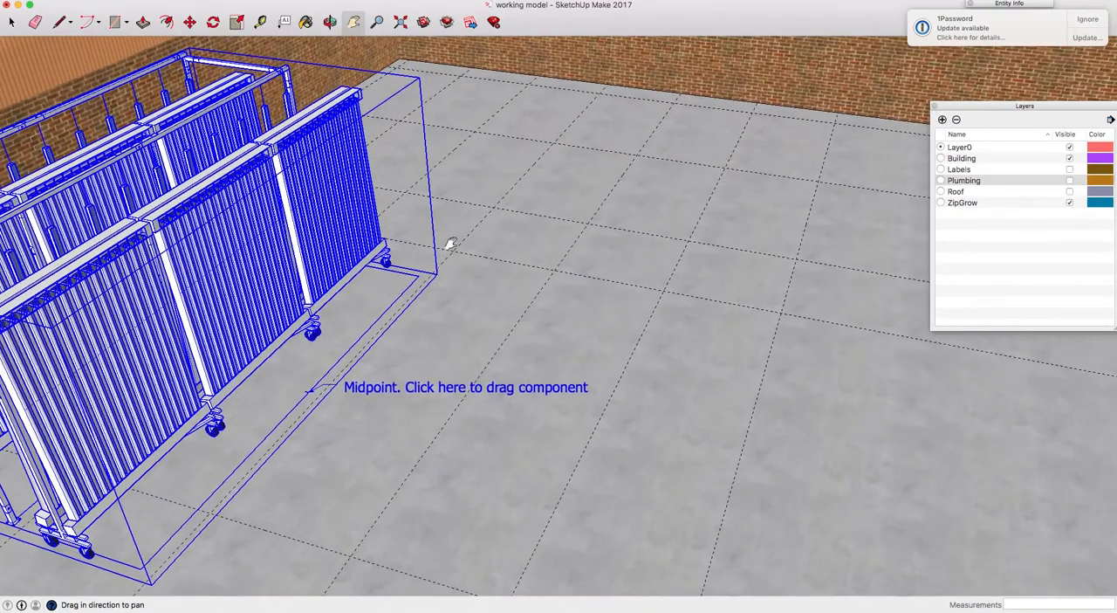
pyautogui.moveTo(482, 190); pyautogui.dragTo(447, 224)
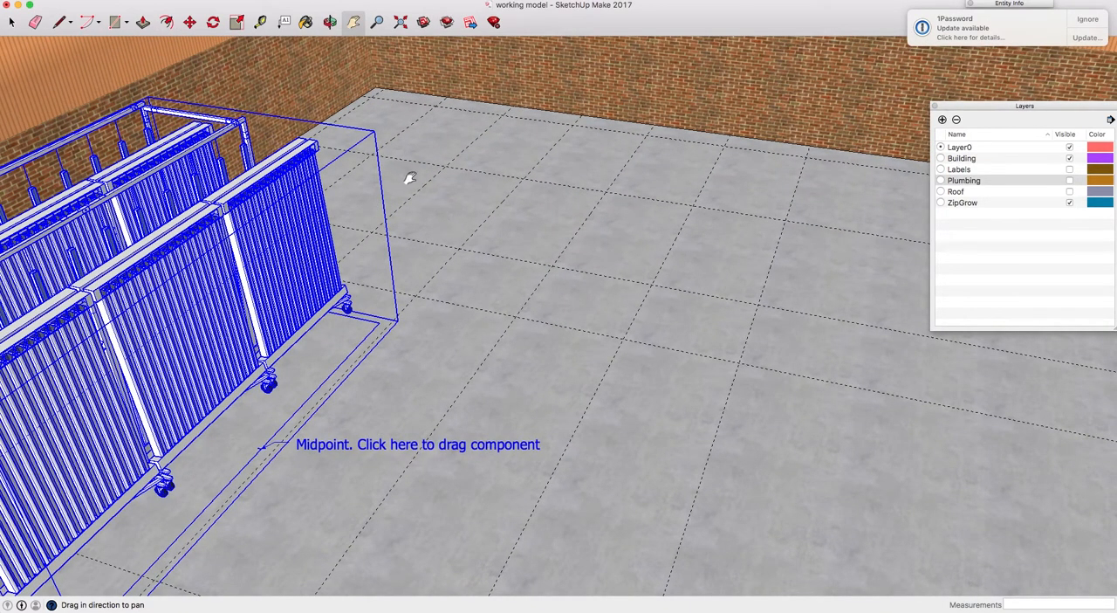
pyautogui.press('o')
pyautogui.moveTo(428, 190); pyautogui.dragTo(357, 221)
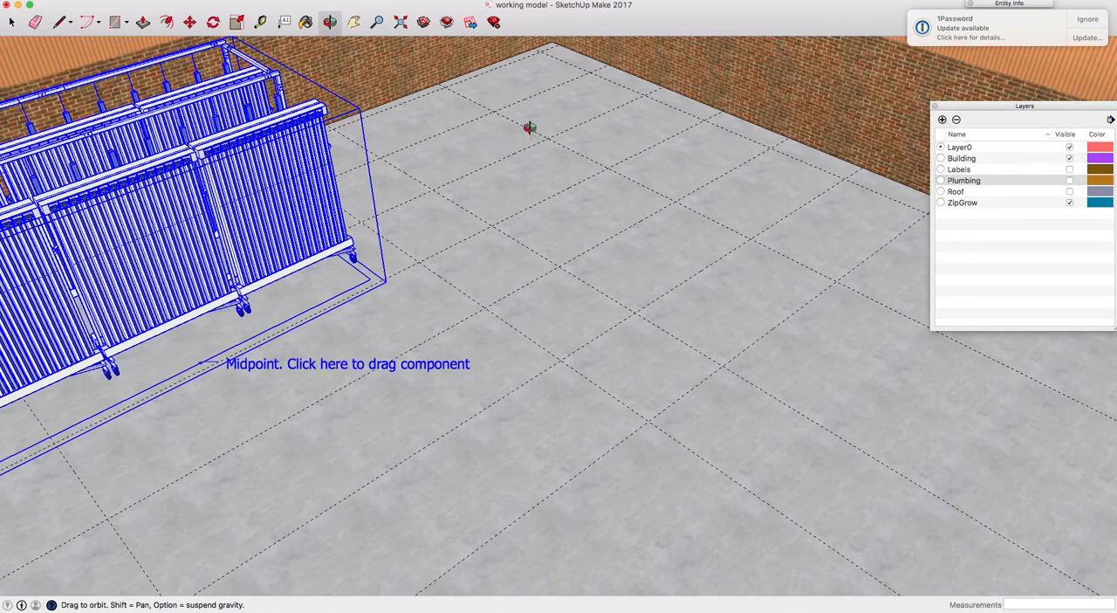
pyautogui.press('m')
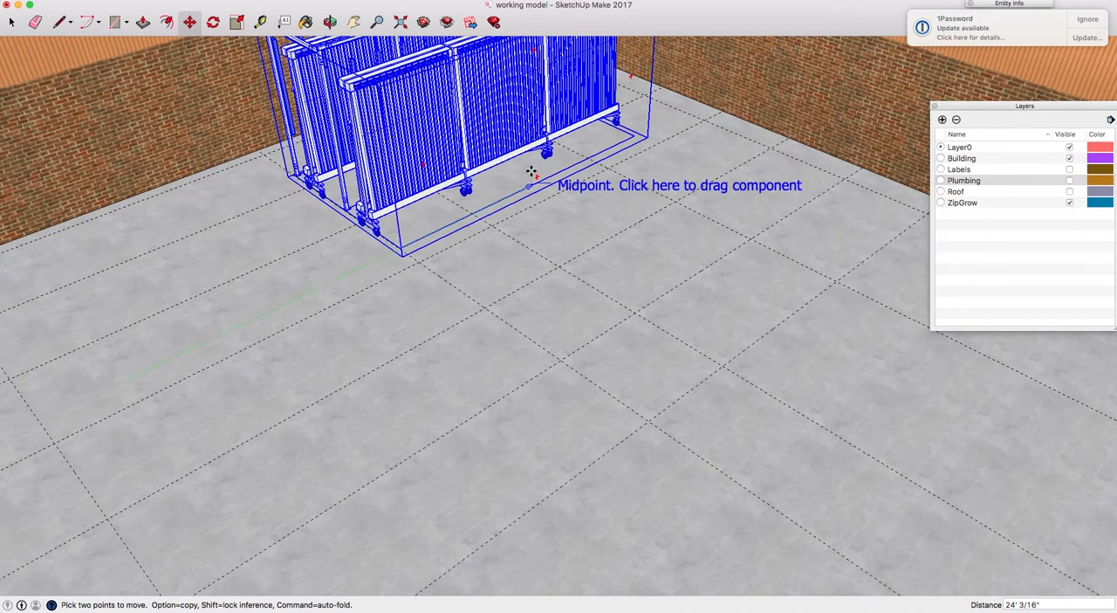
pyautogui.scroll(3, 535, 161)
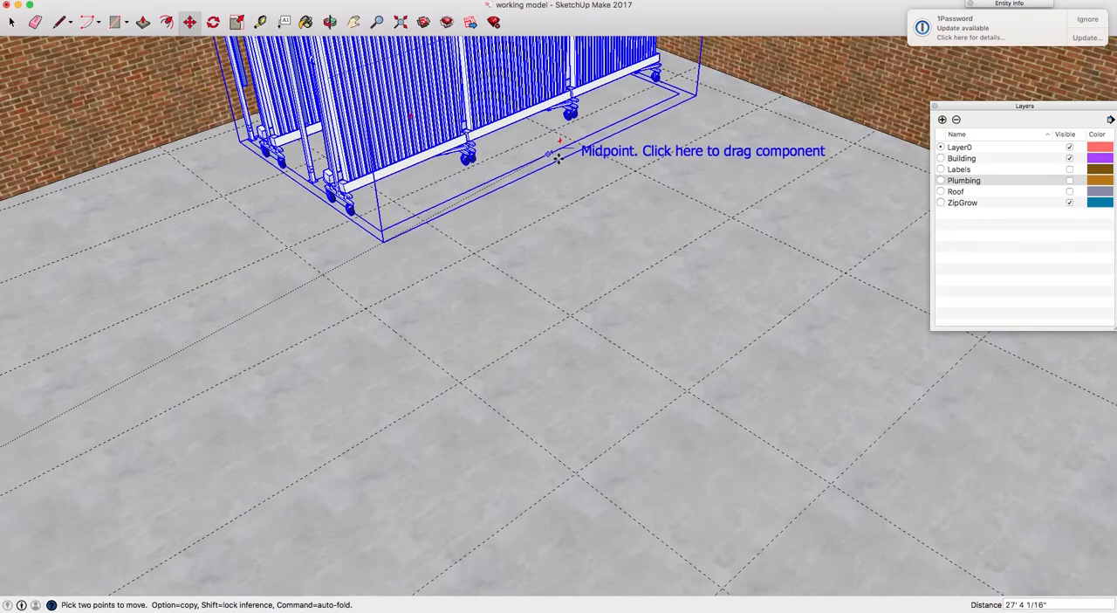
pyautogui.press('h')
pyautogui.moveTo(557, 142); pyautogui.dragTo(557, 267)
pyautogui.press('Escape')
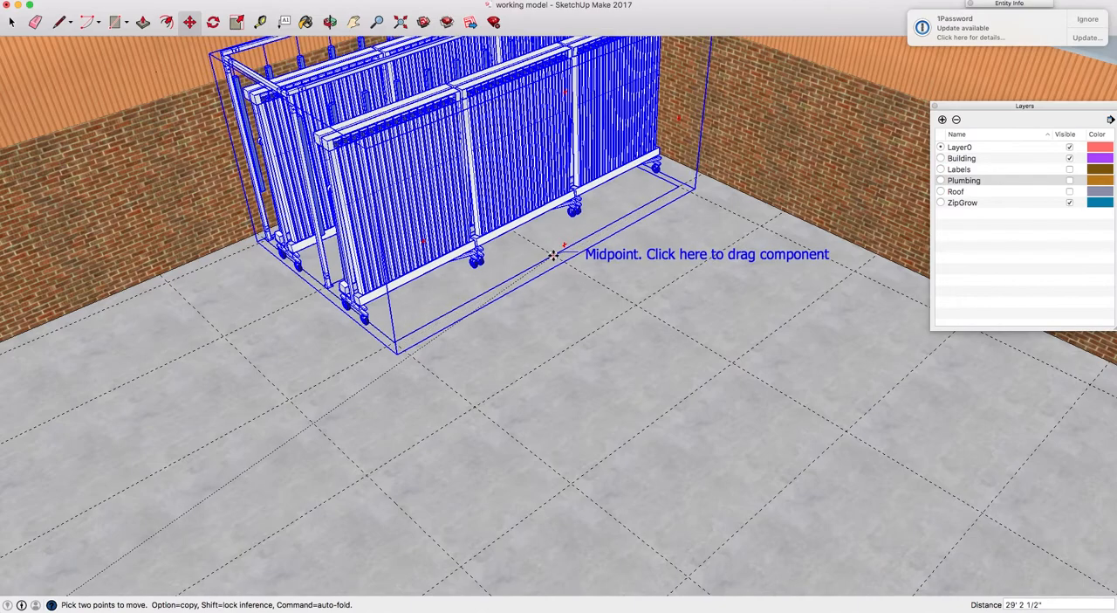
pyautogui.scroll(6, 553, 255)
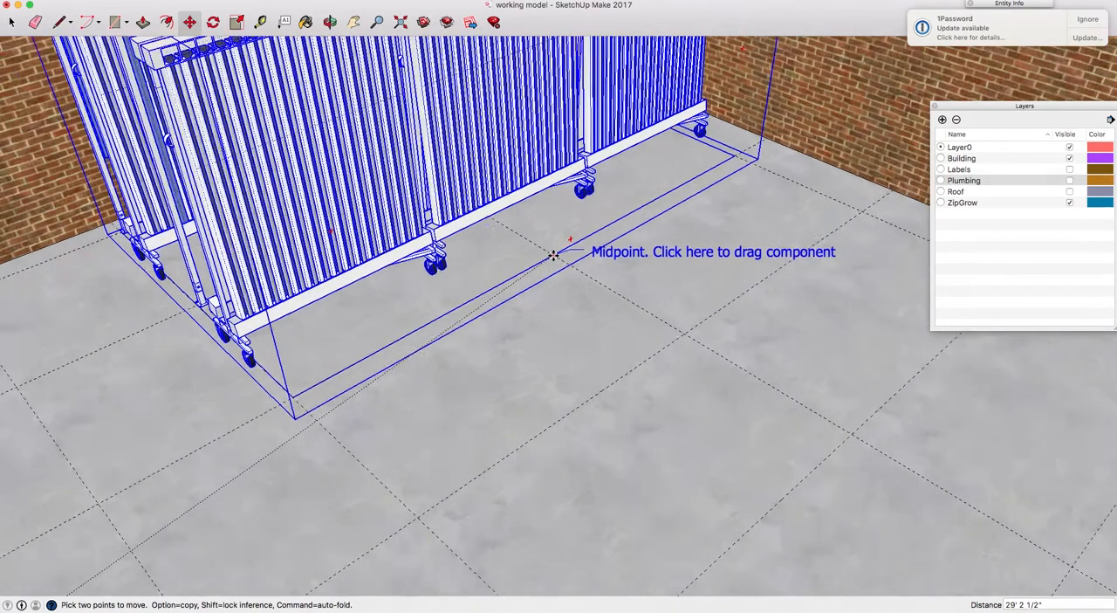
pyautogui.scroll(8, 552, 255)
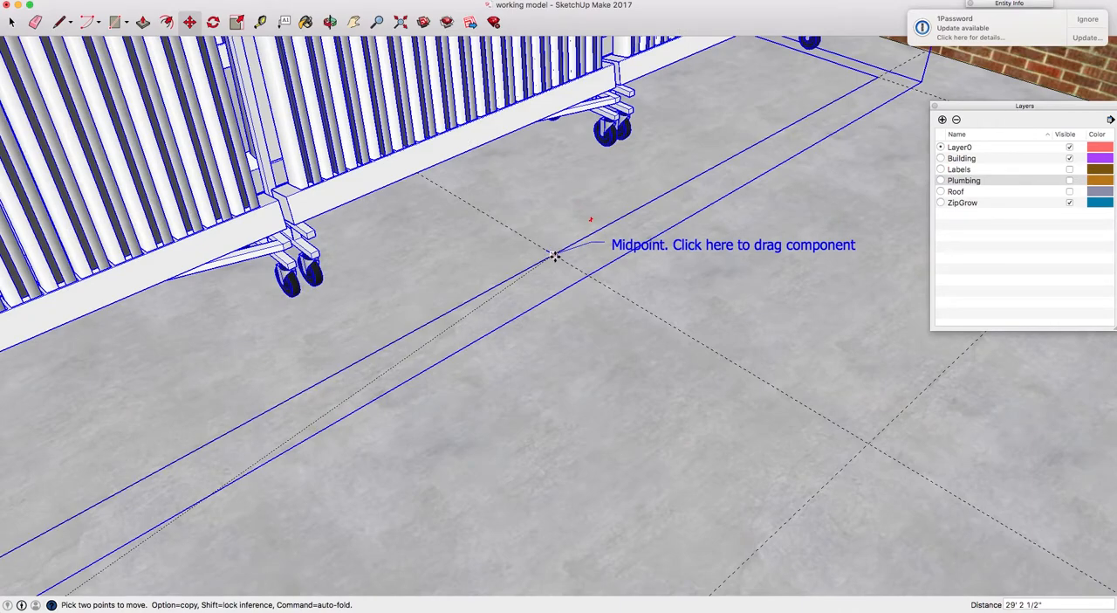
pyautogui.click(553, 255)
# Paste a second copy of the rack component onto the floor beside the first rack in the corner
pyautogui.scroll(-10, 522, 255)
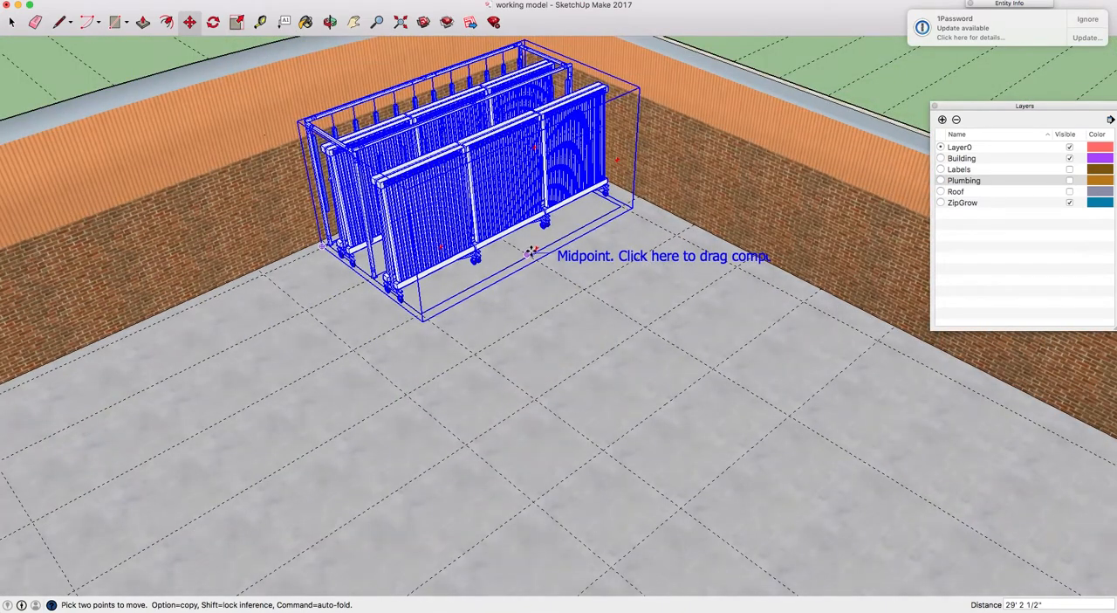
pyautogui.press('h')
pyautogui.moveTo(477, 202); pyautogui.dragTo(638, 207)
pyautogui.press('o')
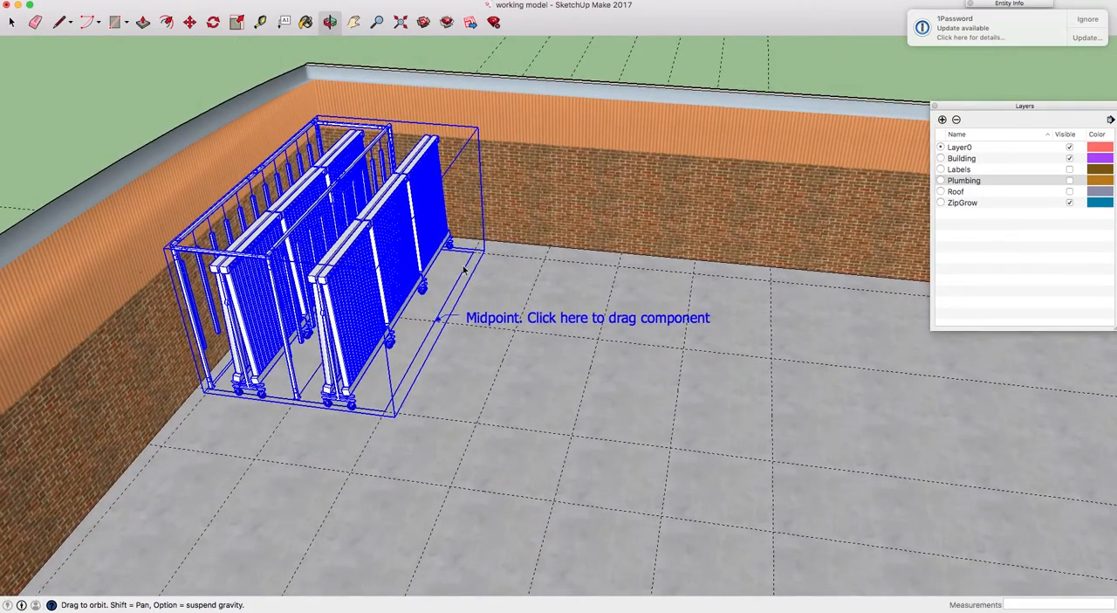
pyautogui.press('space')
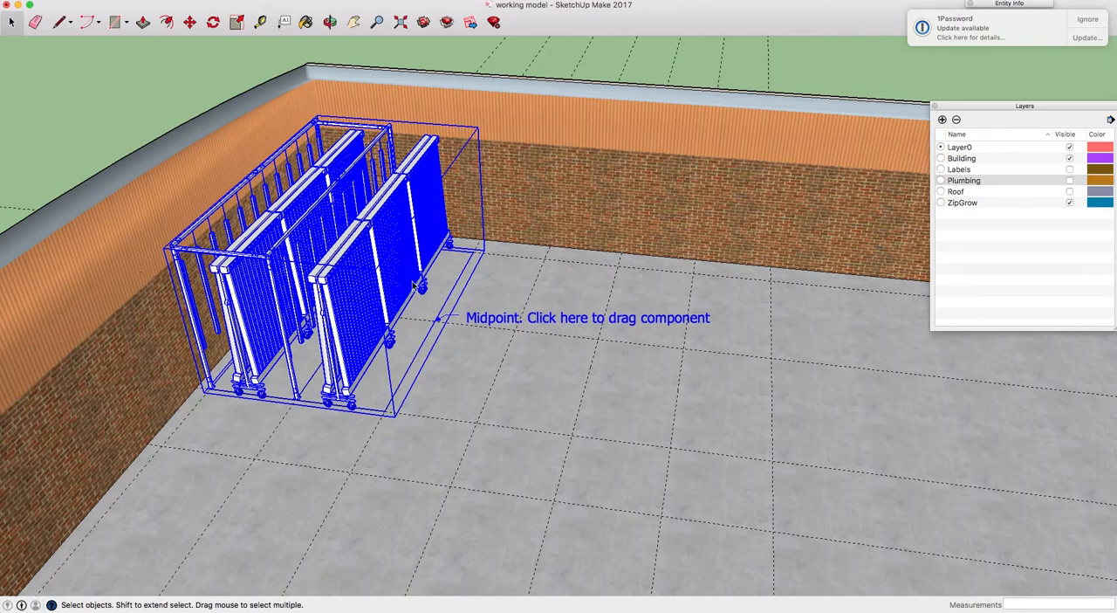
pyautogui.press('m')
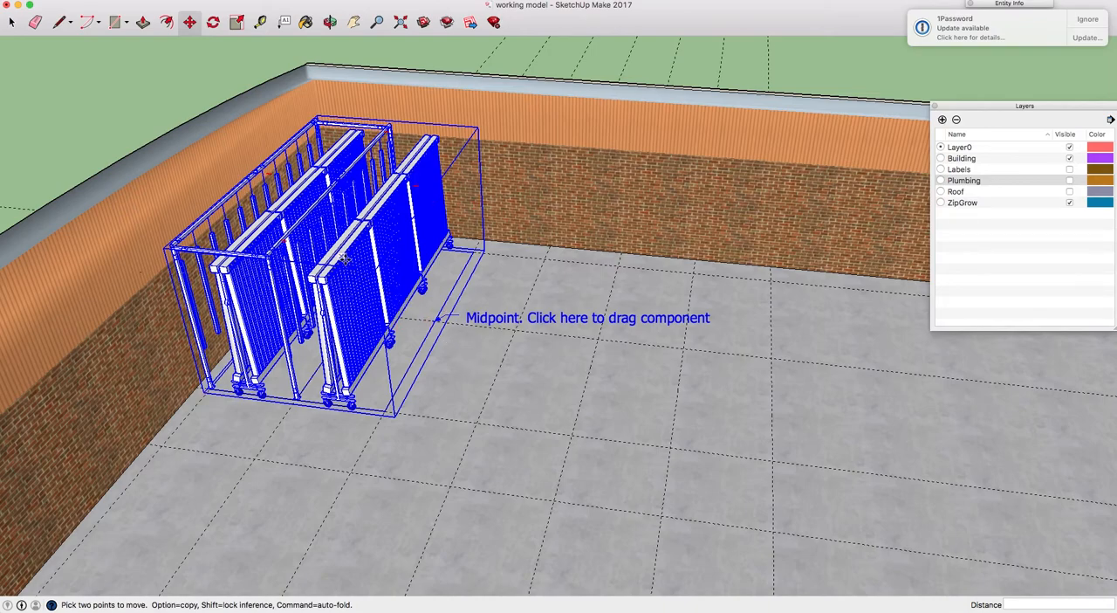
pyautogui.press('space')
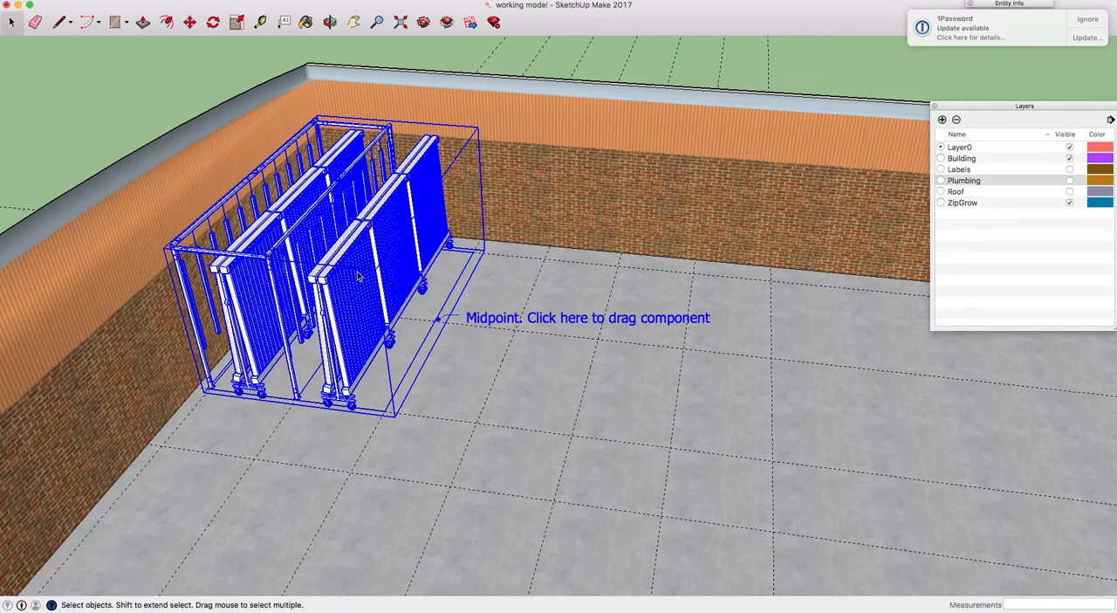
pyautogui.press('super+v')
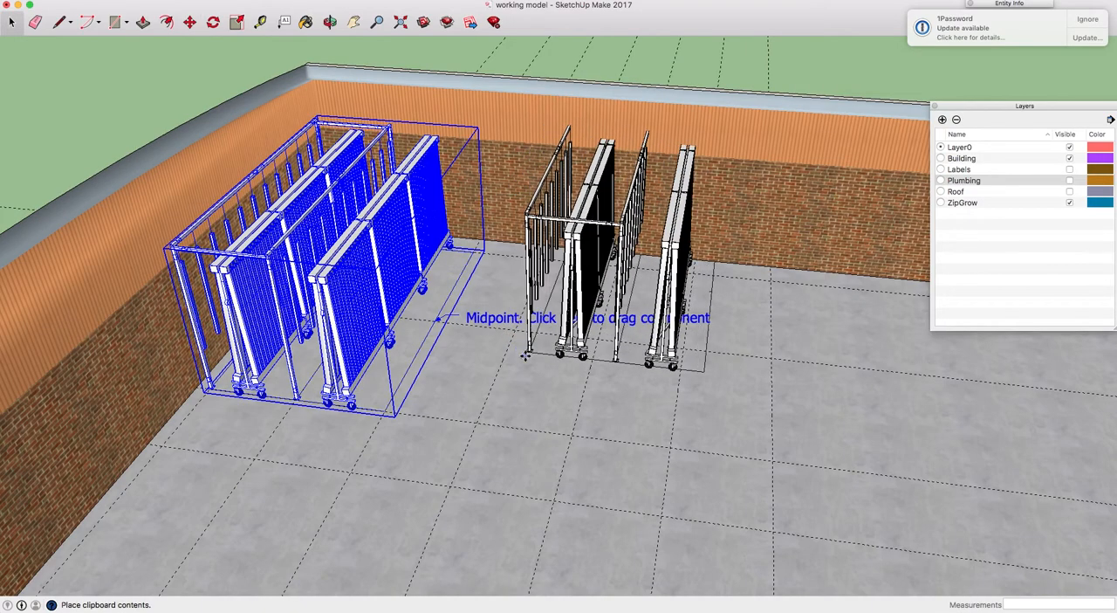
pyautogui.click(456, 426)
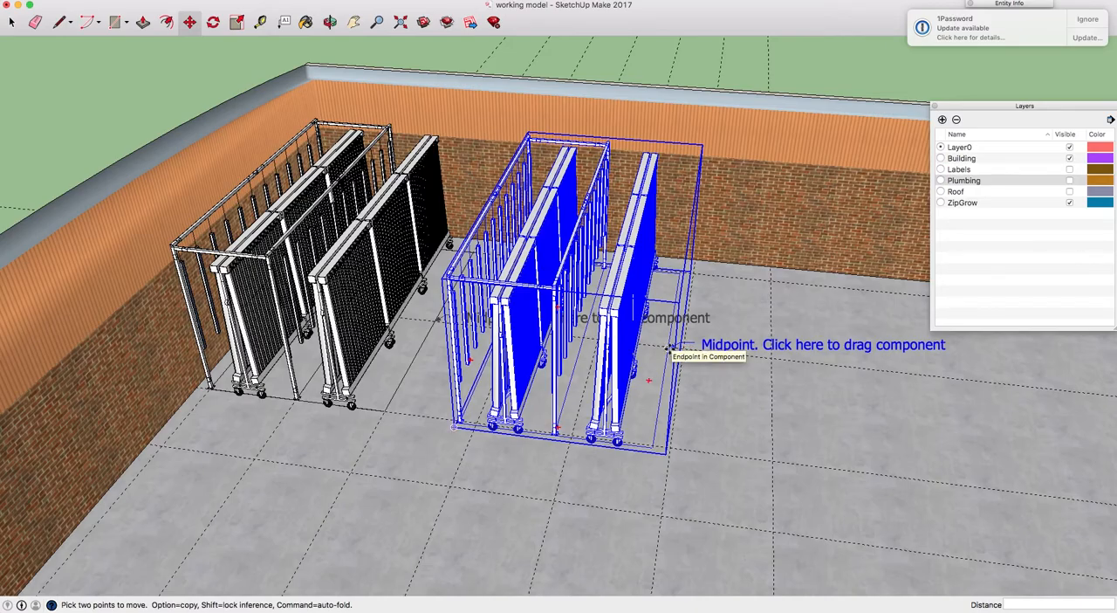
# Move the second rack by its base midpoint mark onto the guides so it sits directly against the first rack
pyautogui.scroll(6, 665, 347)
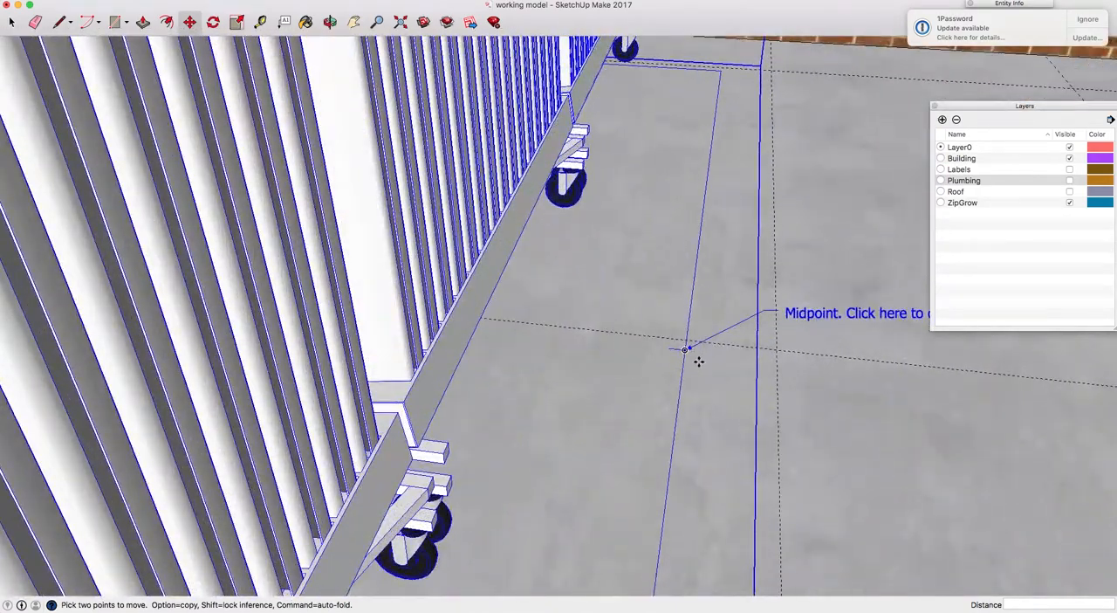
pyautogui.click(686, 350)
pyautogui.scroll(-5, 681, 347)
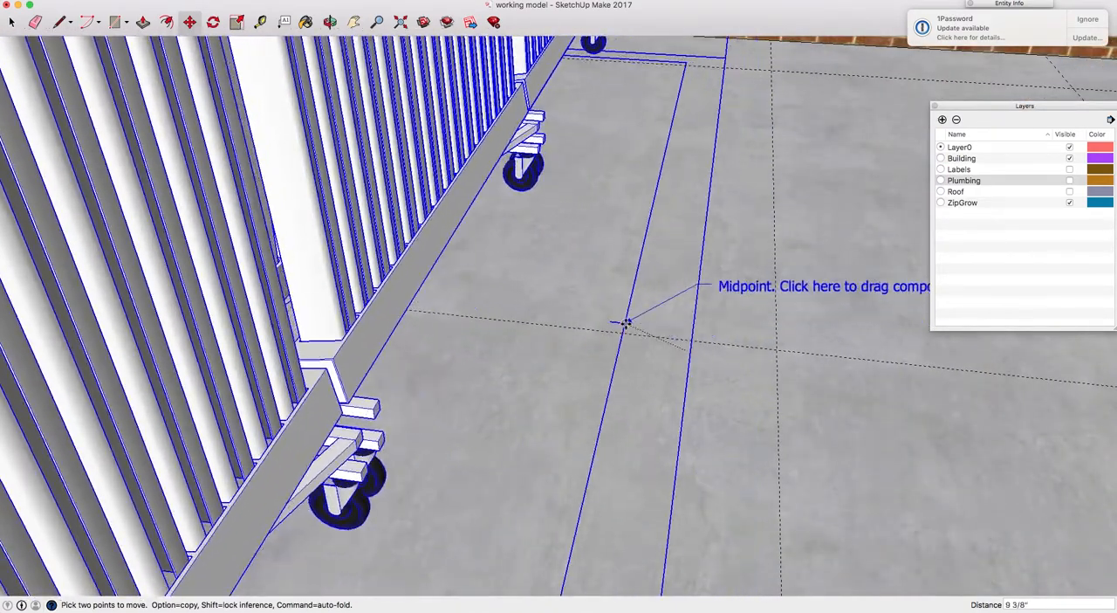
pyautogui.scroll(-5, 626, 324)
pyautogui.scroll(3, 550, 316)
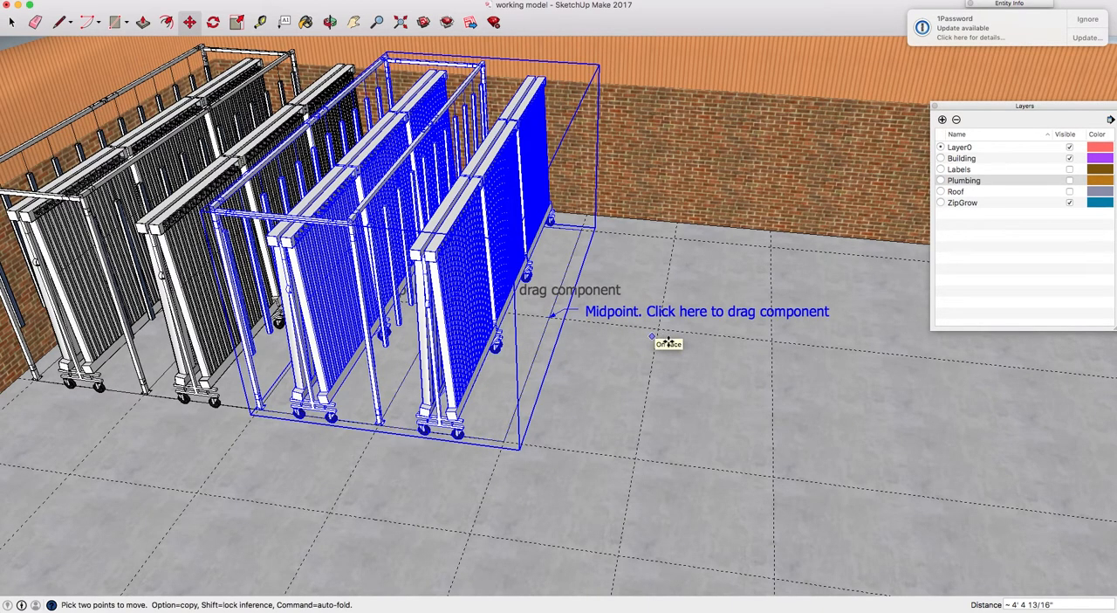
# Paste a third rack component beside the second and move it by its base midpoint mark onto the next guide
pyautogui.press('super+v')
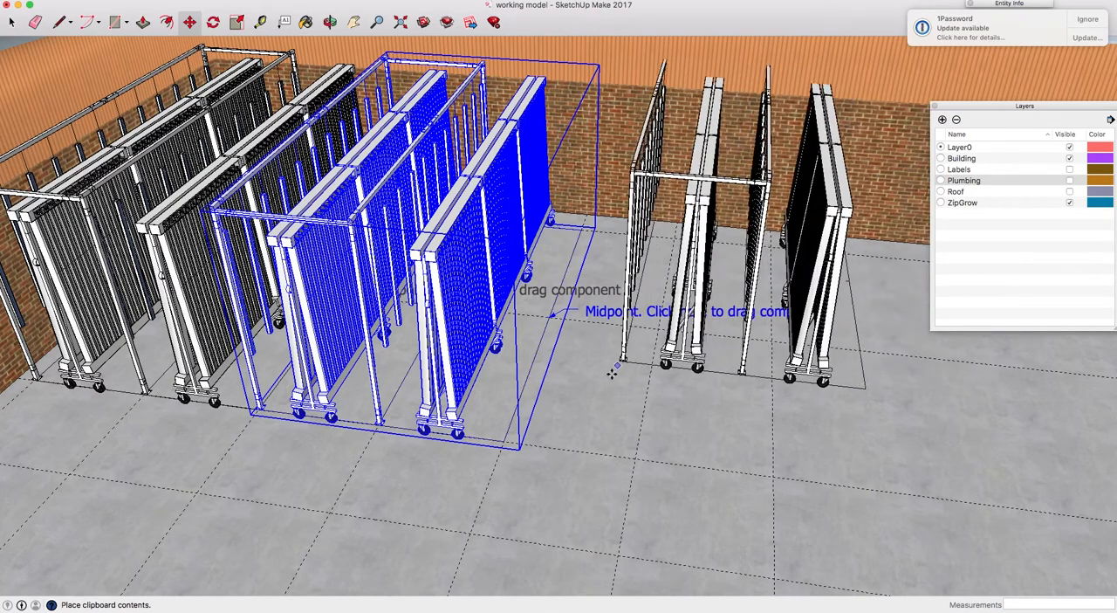
pyautogui.click(582, 398)
pyautogui.moveTo(882, 365); pyautogui.dragTo(841, 349, button='middle')
pyautogui.click(843, 349)
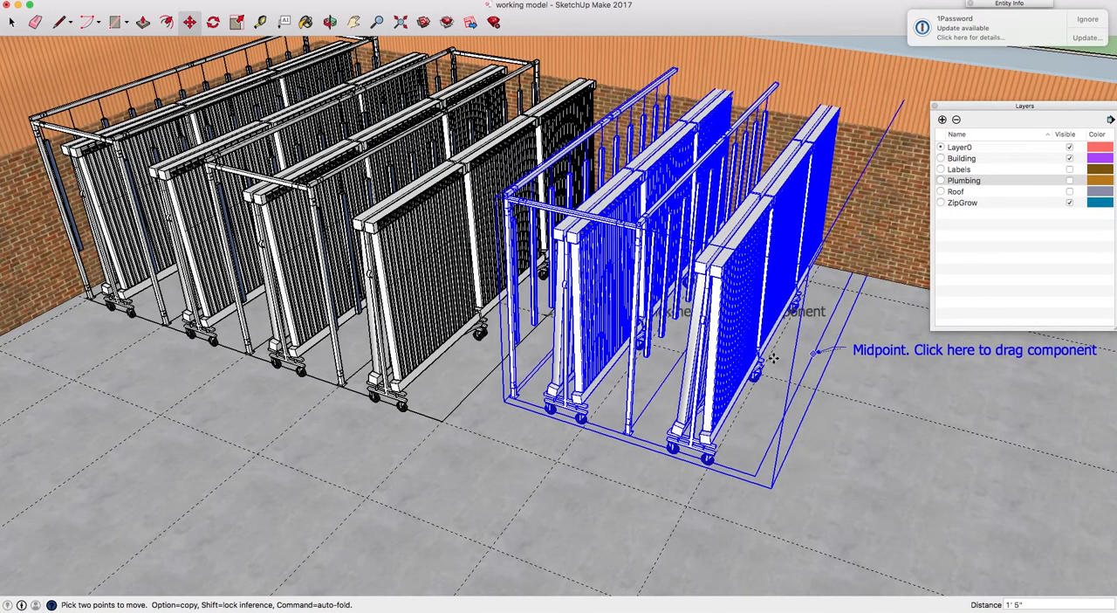
pyautogui.scroll(-4, 742, 349)
pyautogui.scroll(-4, 744, 347)
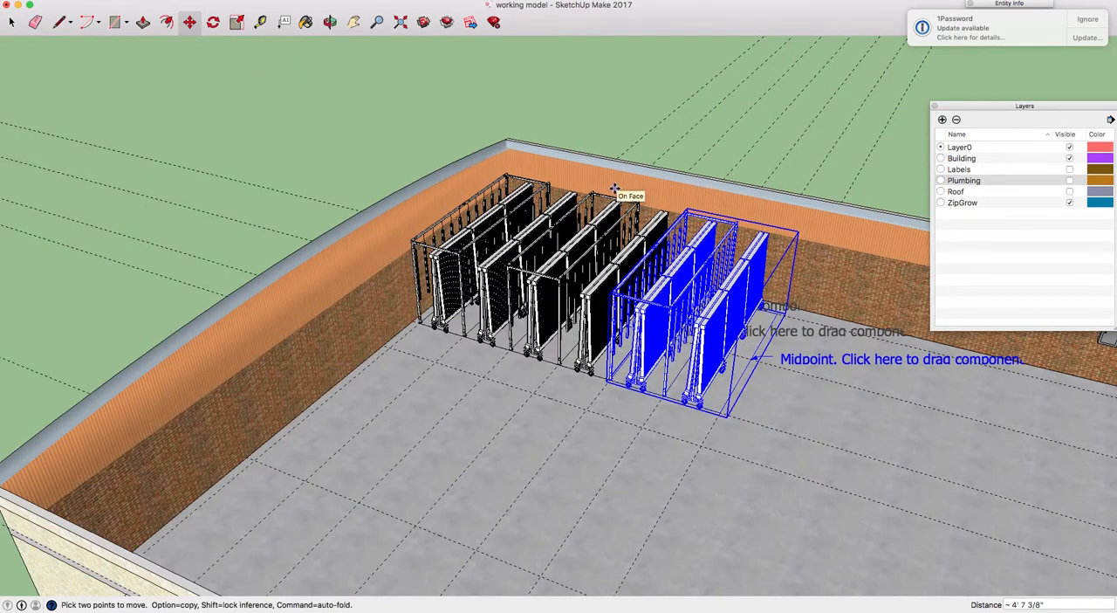
# Select all three rack components in the row along the back wall
pyautogui.press('space')
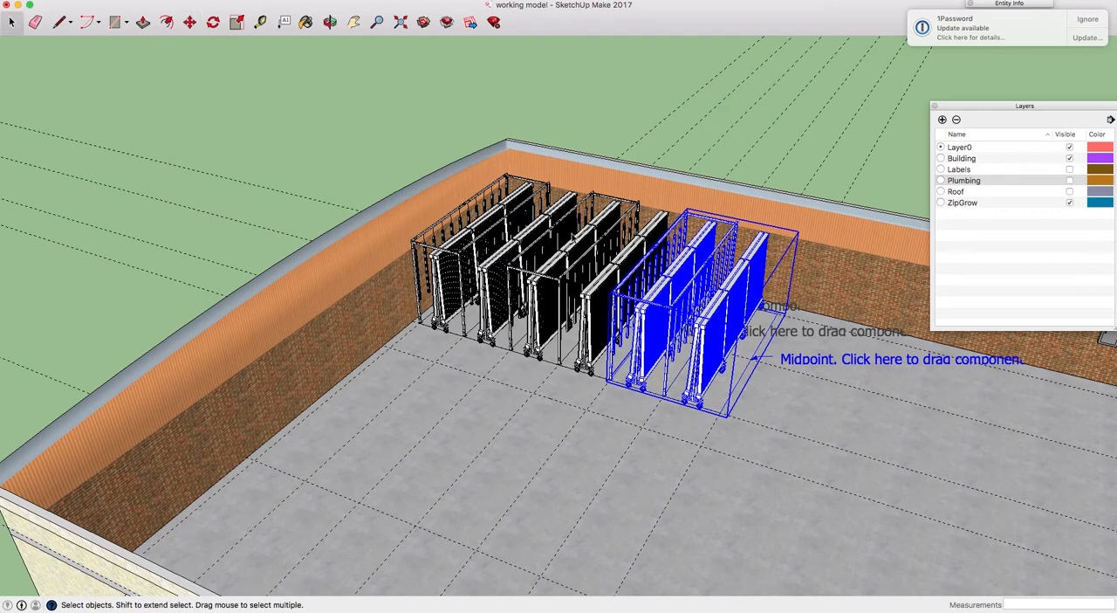
pyautogui.moveTo(570, 238); pyautogui.dragTo(674, 339, button='middle')
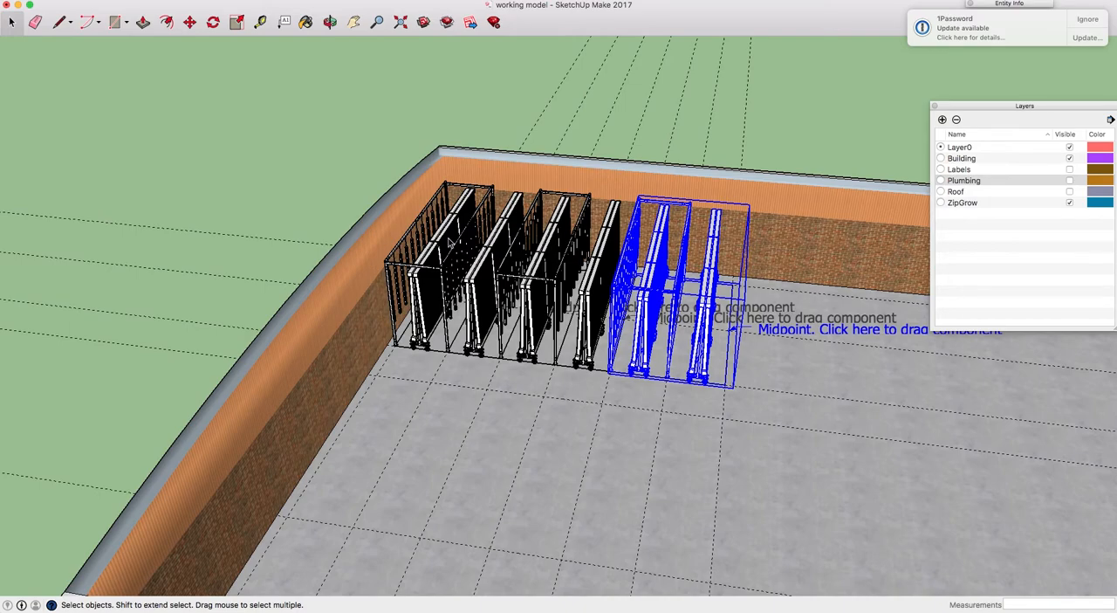
pyautogui.click(449, 242)
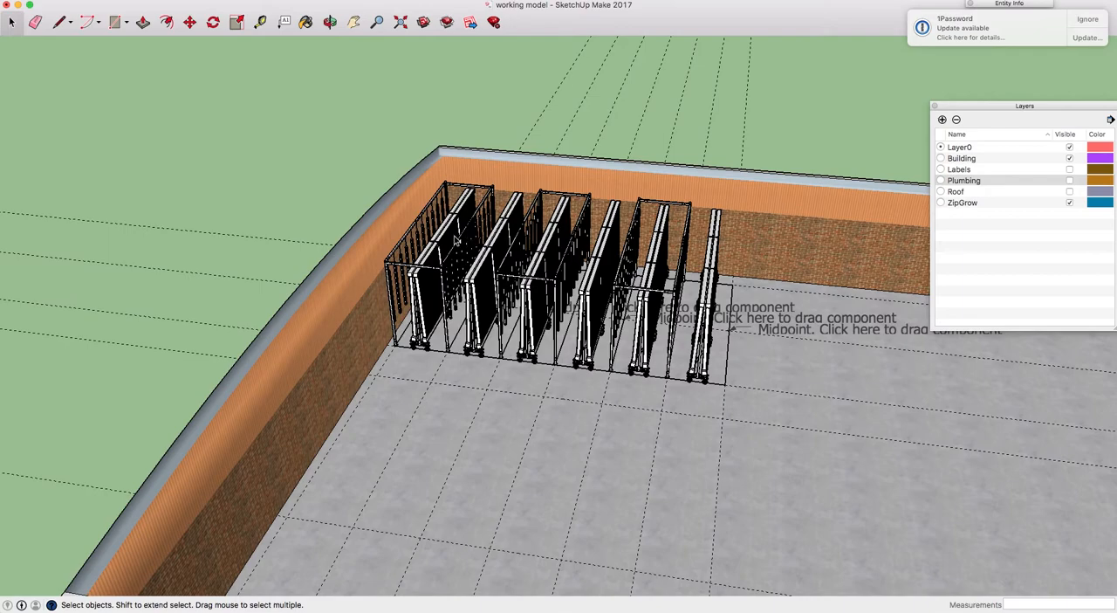
pyautogui.click(455, 241)
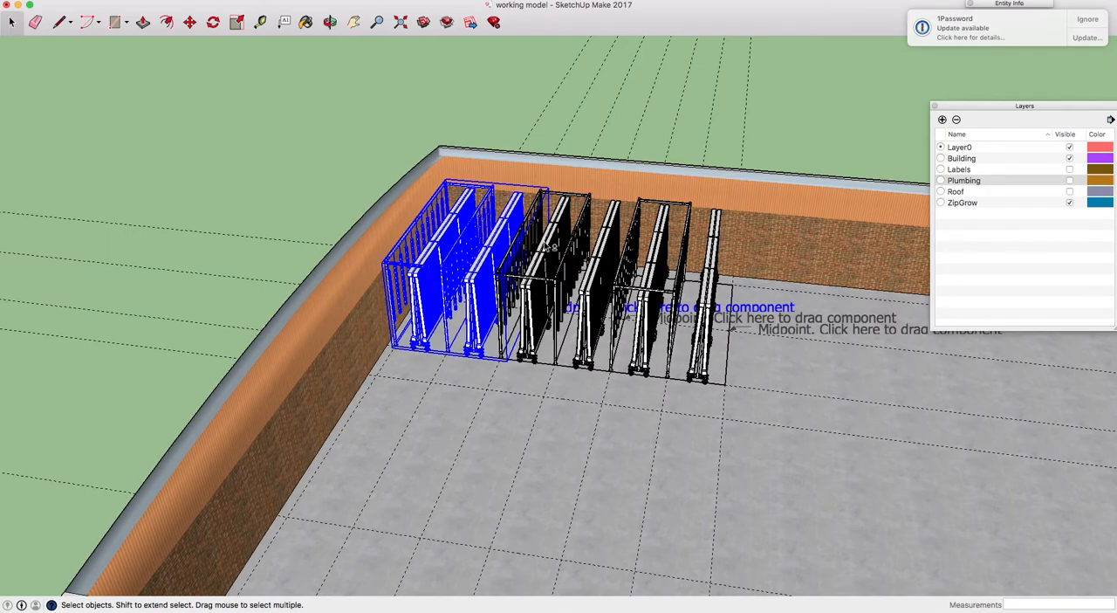
pyautogui.keyDown('shift'); pyautogui.click(549, 247); pyautogui.keyUp('shift')
pyautogui.keyDown('shift'); pyautogui.click(661, 262); pyautogui.keyUp('shift')
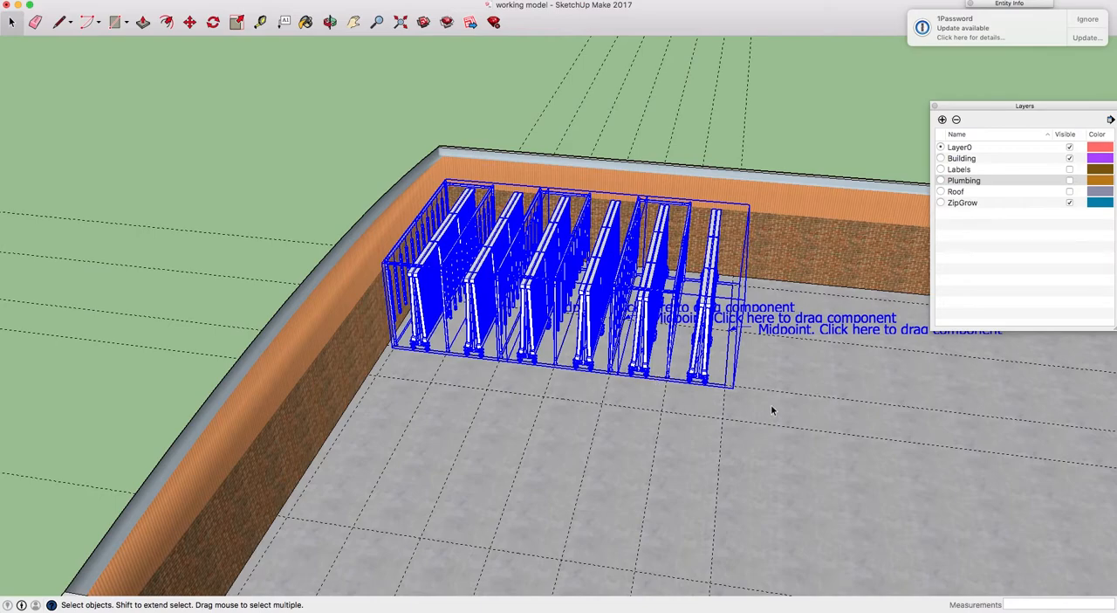
# Copy the three selected racks about 21' 7" along the green axis to form a second row in front
pyautogui.press('m')
pyautogui.click(770, 364)
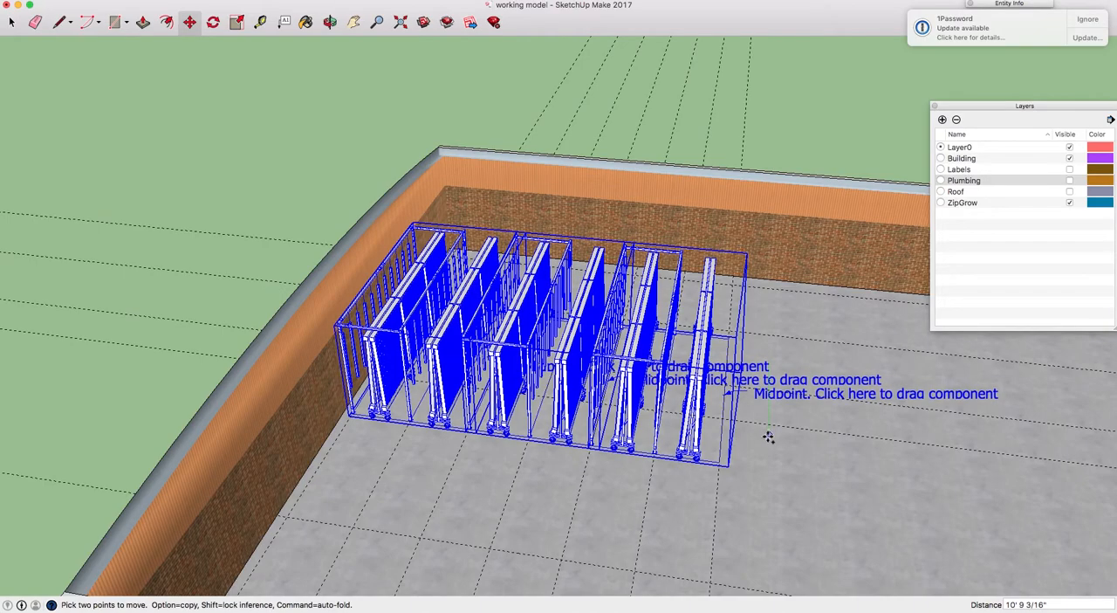
pyautogui.press('alt')
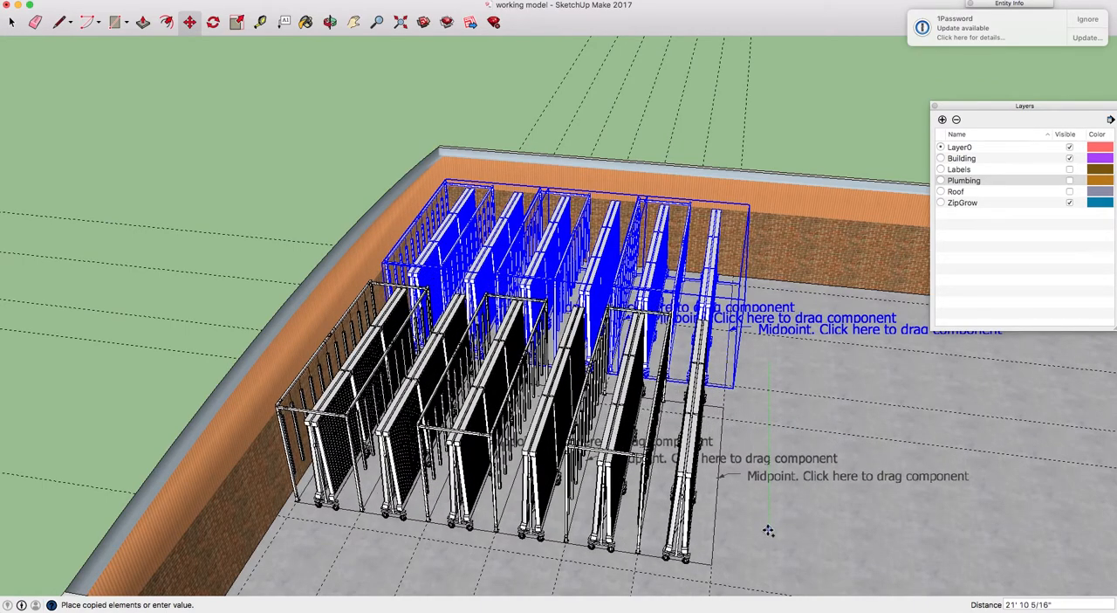
pyautogui.click(768, 527)
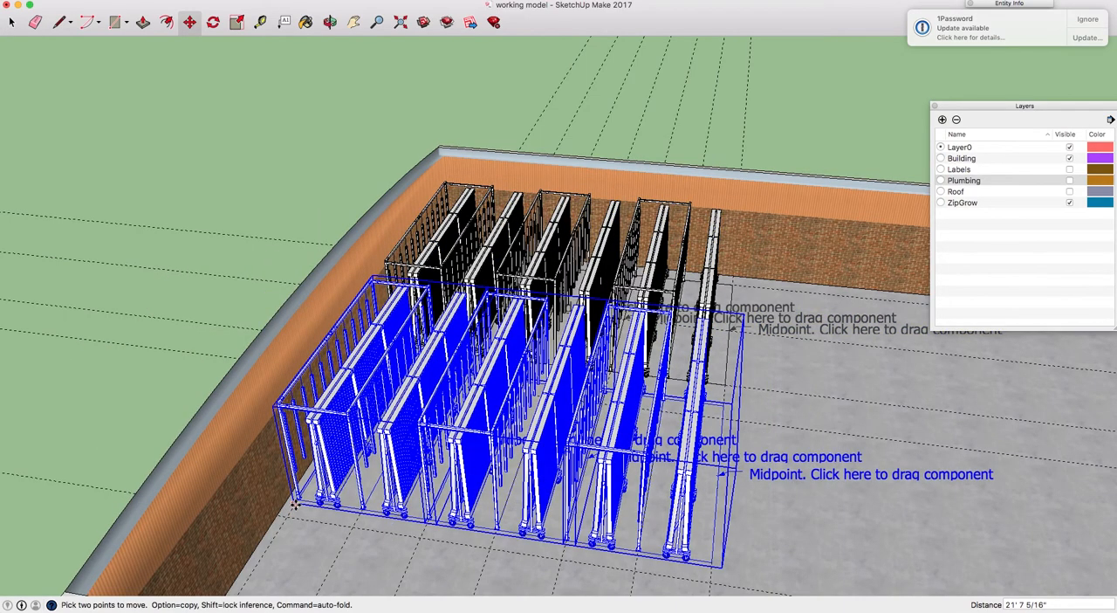
# Move the second row of racks by its front corner about 1' 11" farther from the first row
pyautogui.click(710, 564)
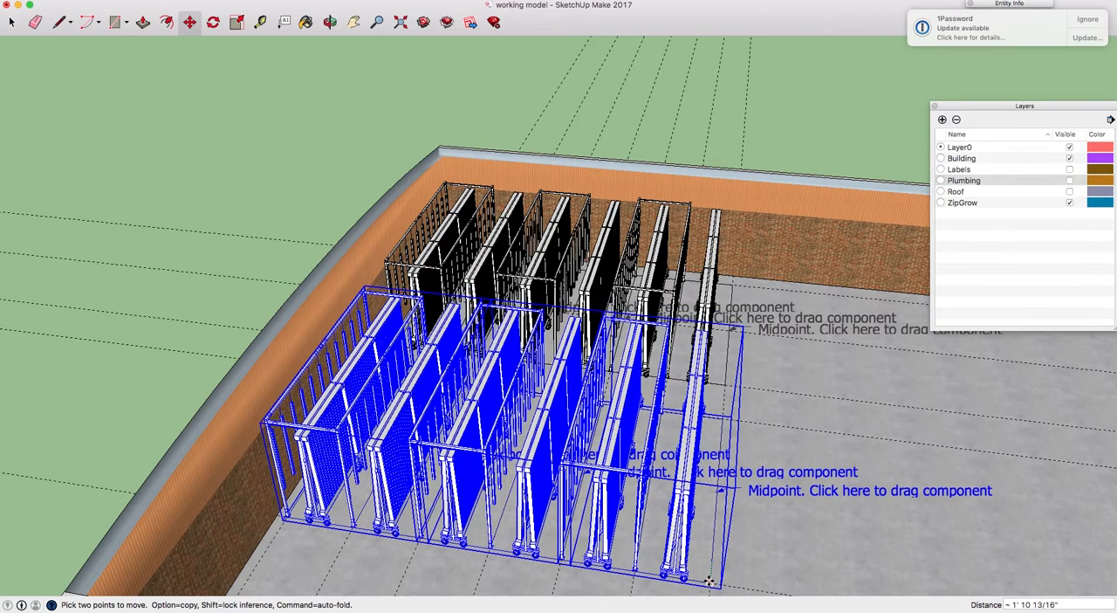
pyautogui.click(709, 581)
pyautogui.press('h')
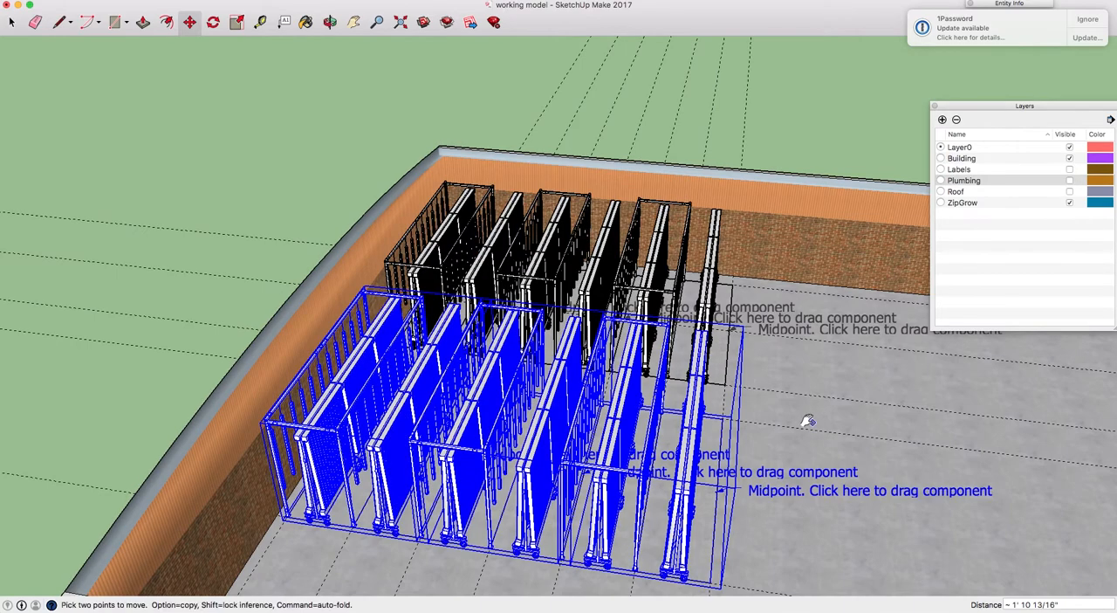
pyautogui.moveTo(800, 419); pyautogui.dragTo(666, 407)
pyautogui.press('o')
pyautogui.moveTo(736, 425); pyautogui.dragTo(596, 419)
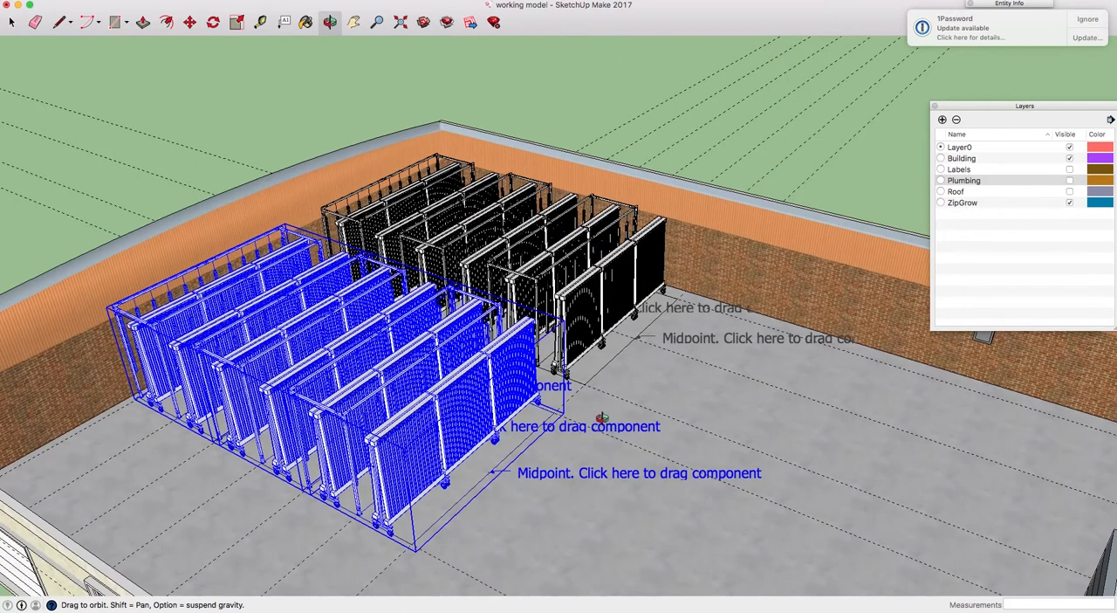